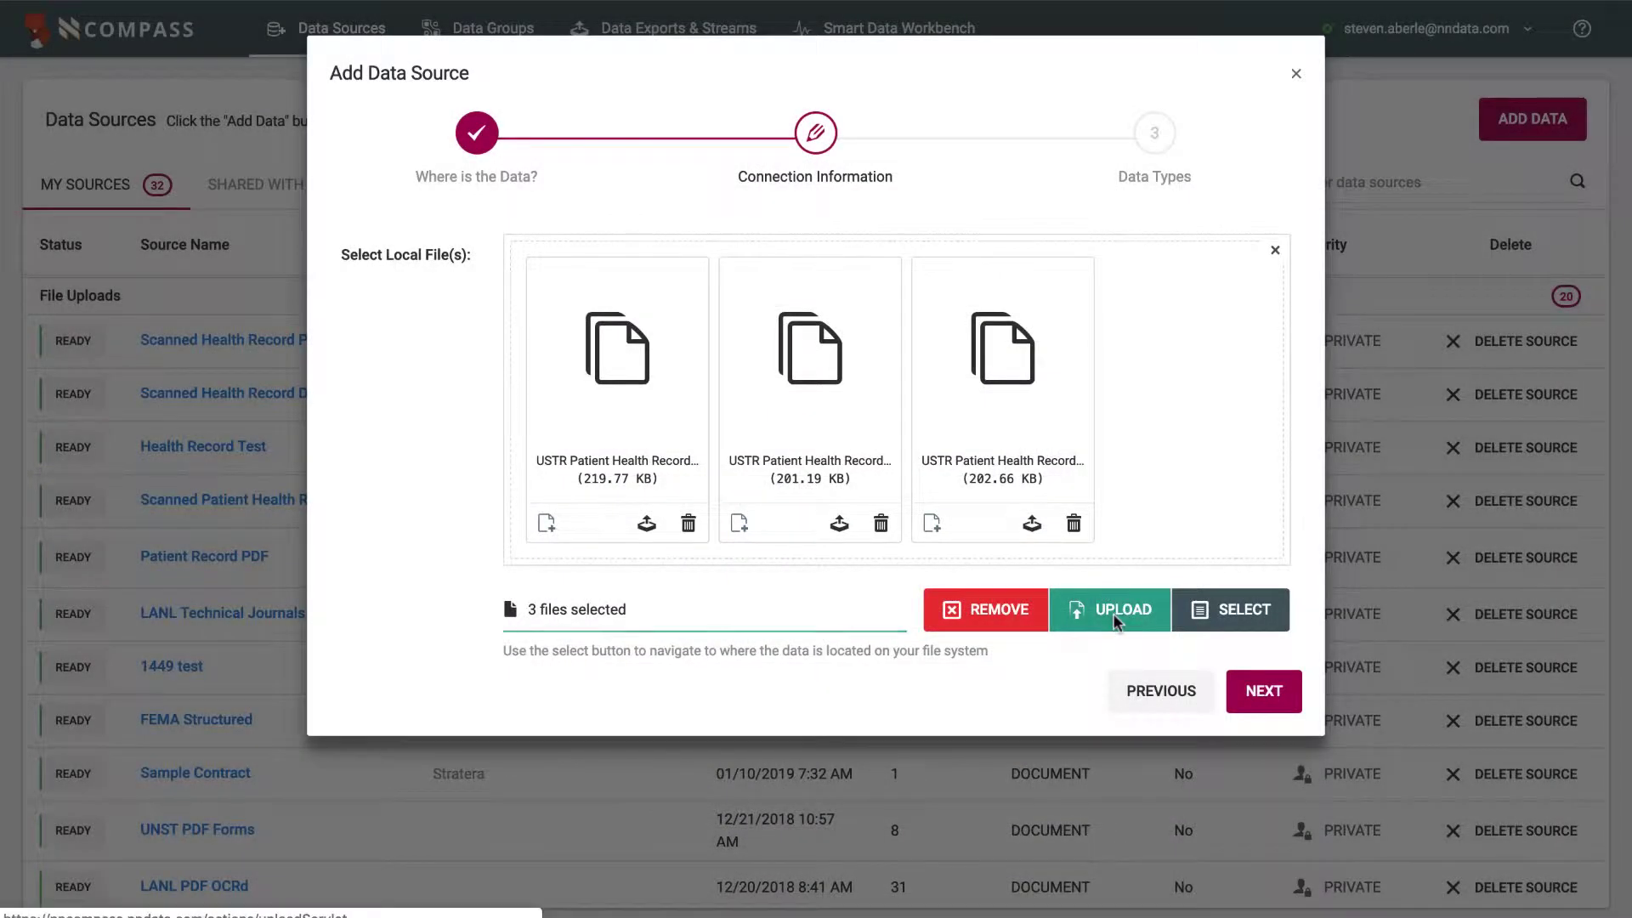
- Upload the three selected patient health record files and finish adding them as a General Documents data source
click(1114, 614)
click(1262, 702)
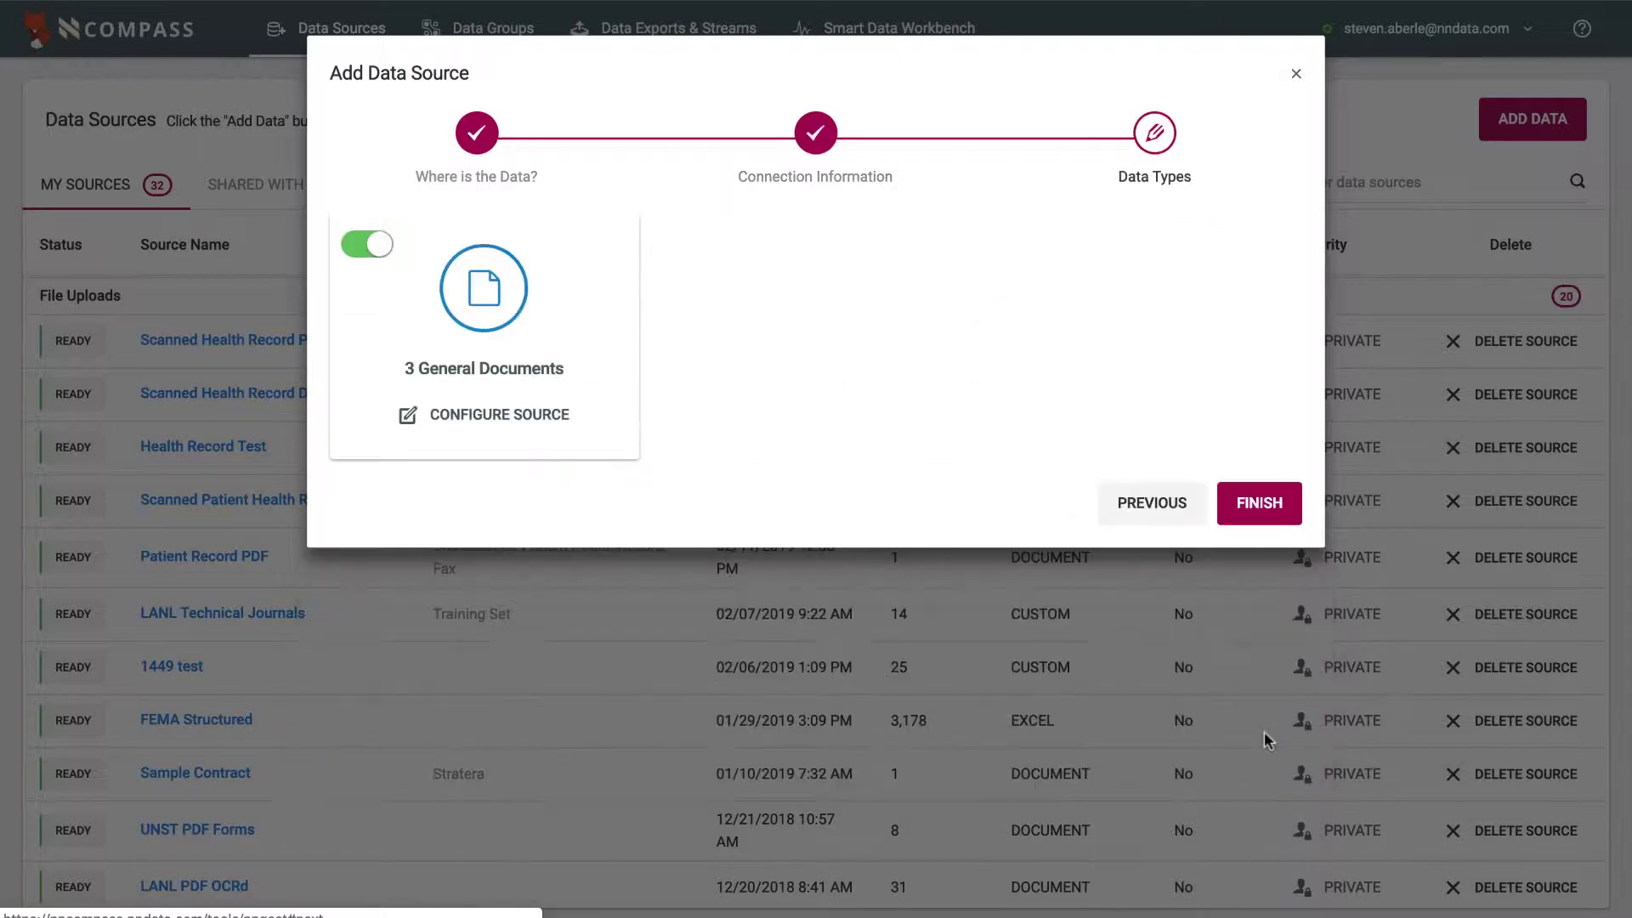
click(1248, 514)
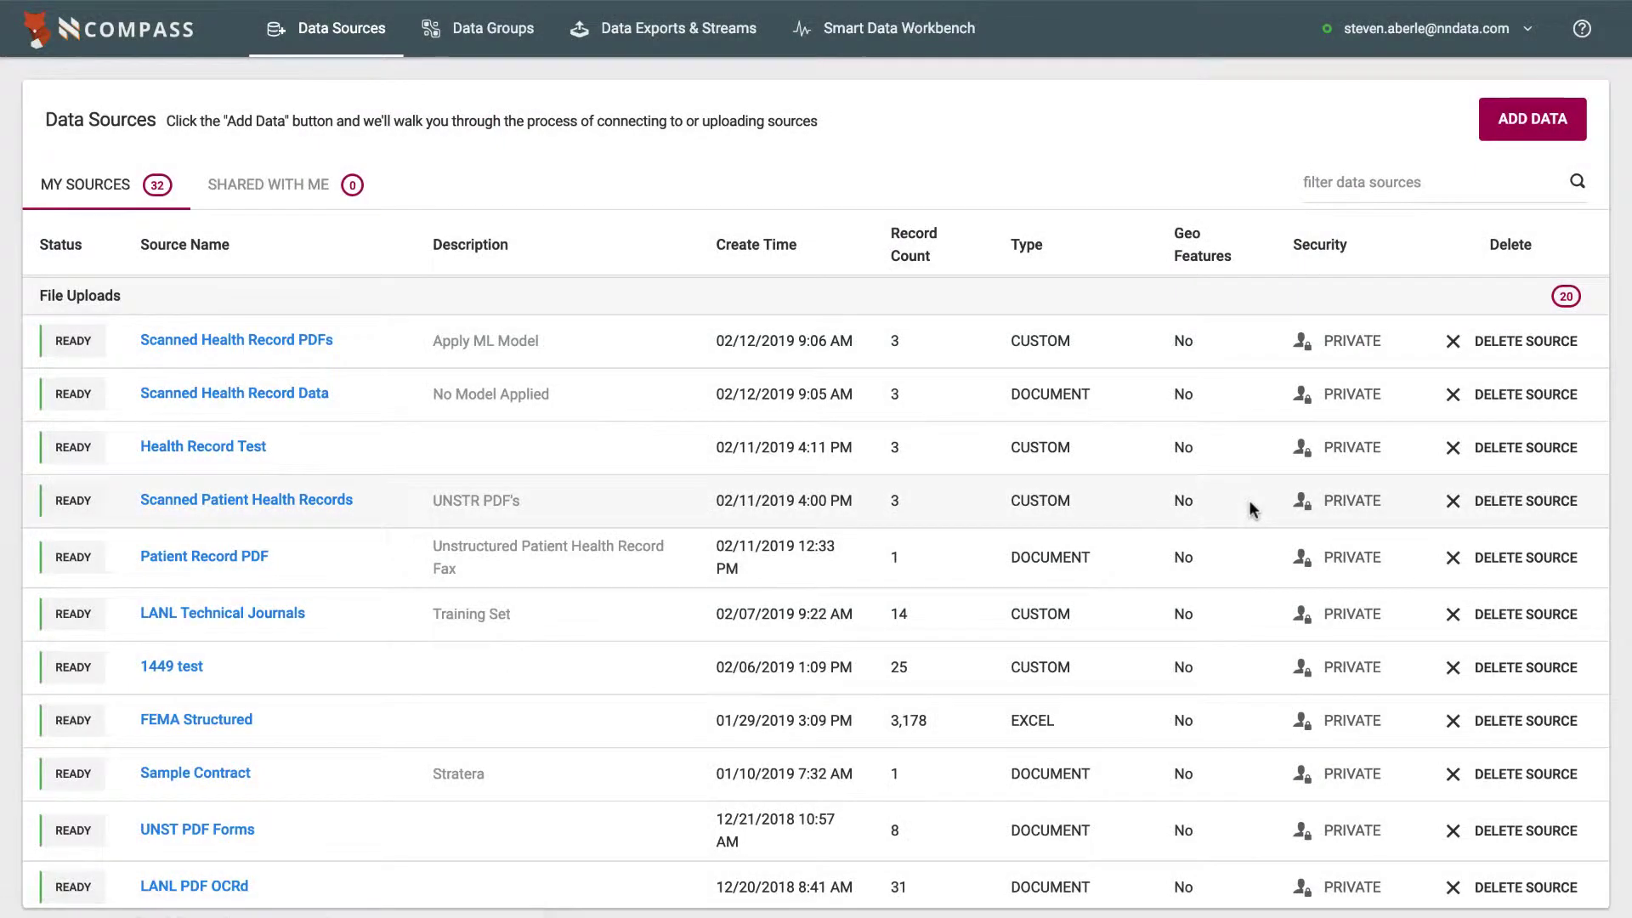
- Open the Health Record Untrained OCR source and read the first record's full text from demographics through insurance and allergies
click(270, 347)
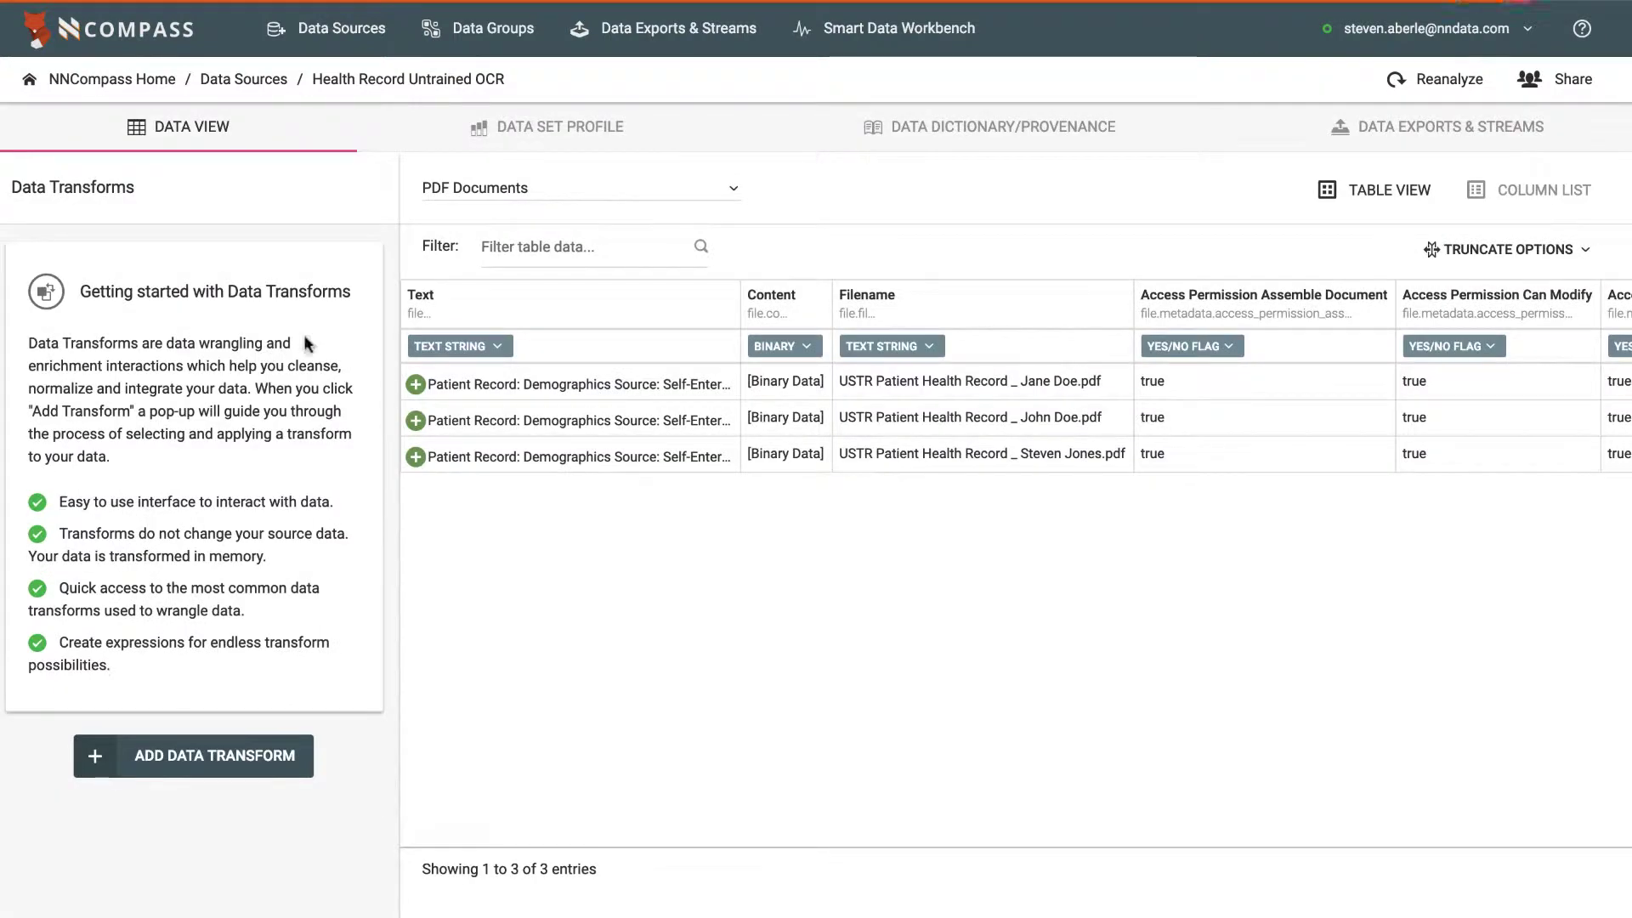
click(416, 385)
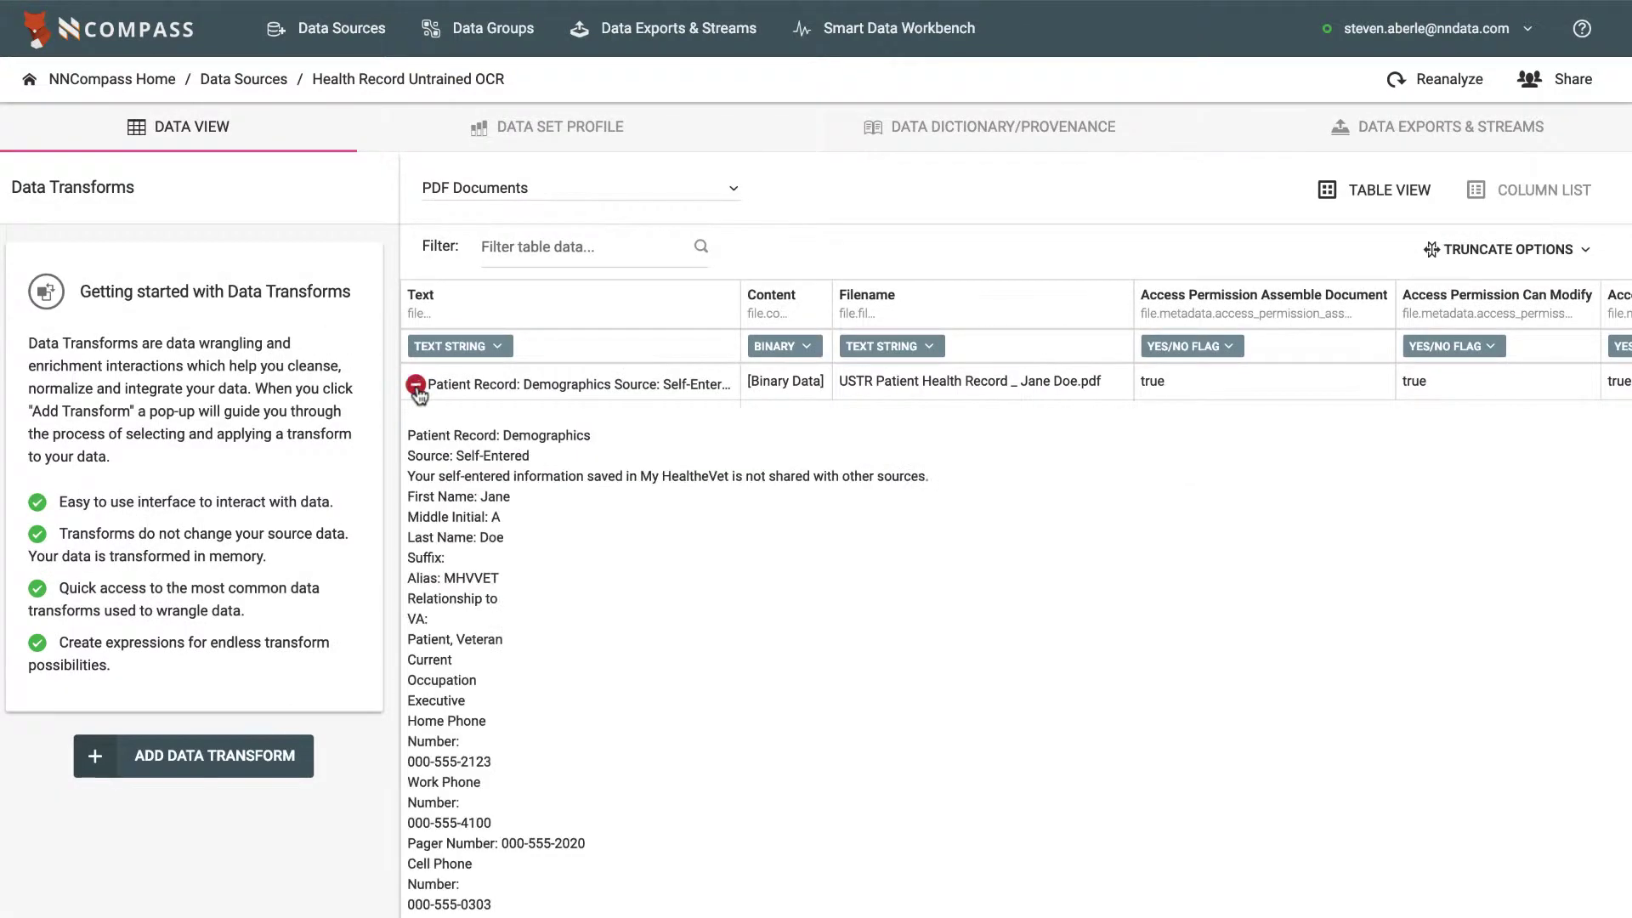
scroll(583, 628, down, 10)
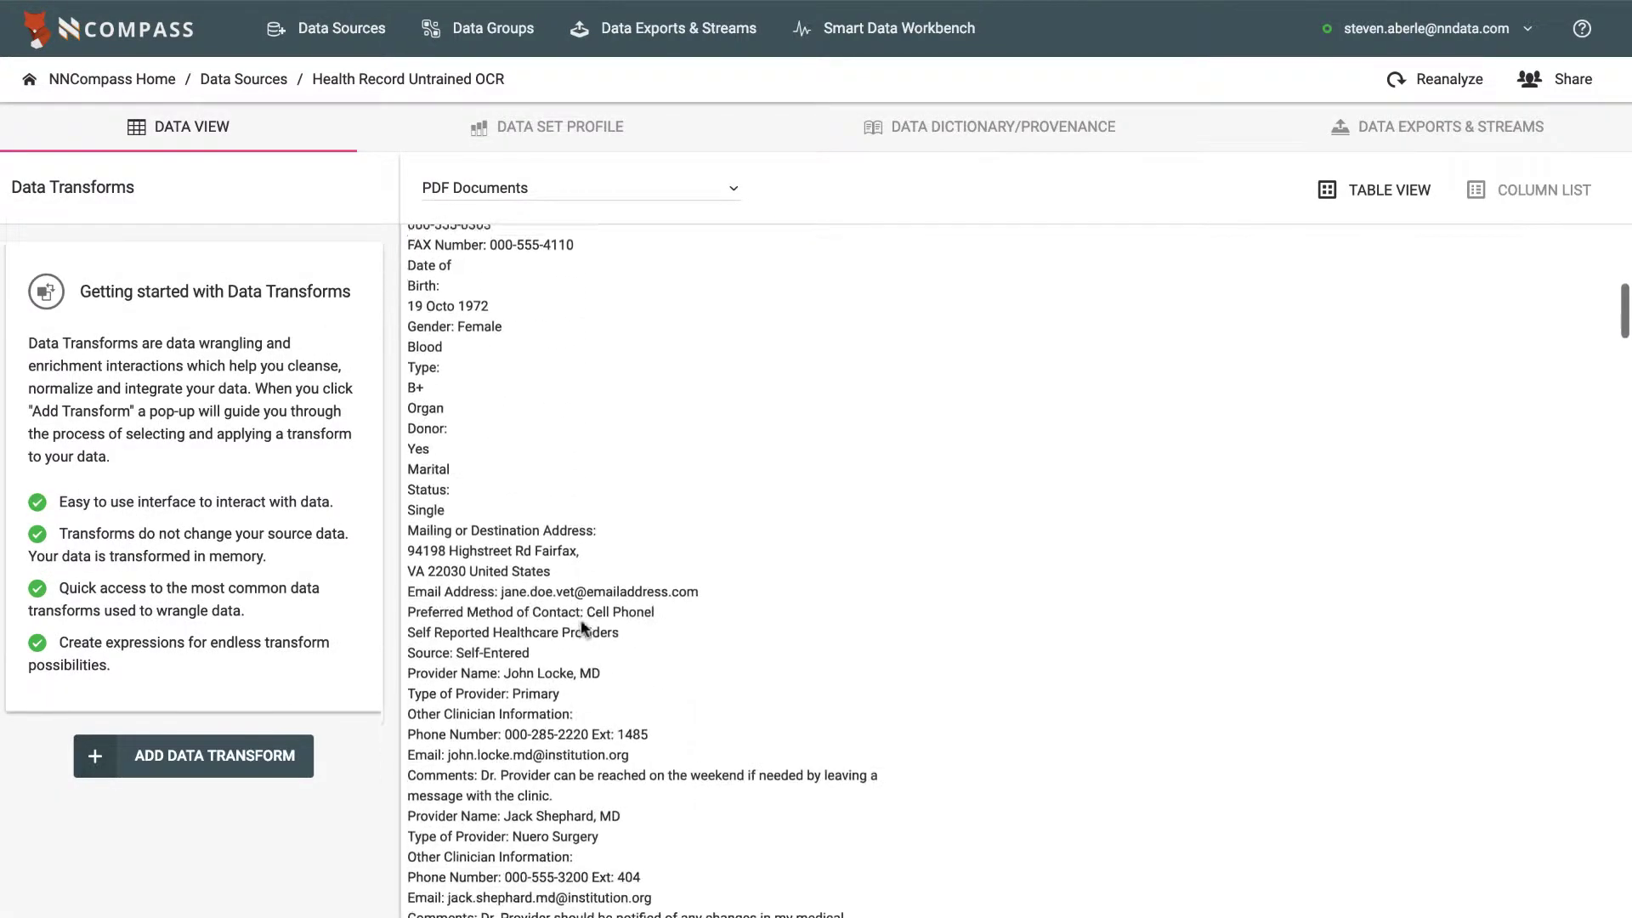
scroll(582, 627, down, 5)
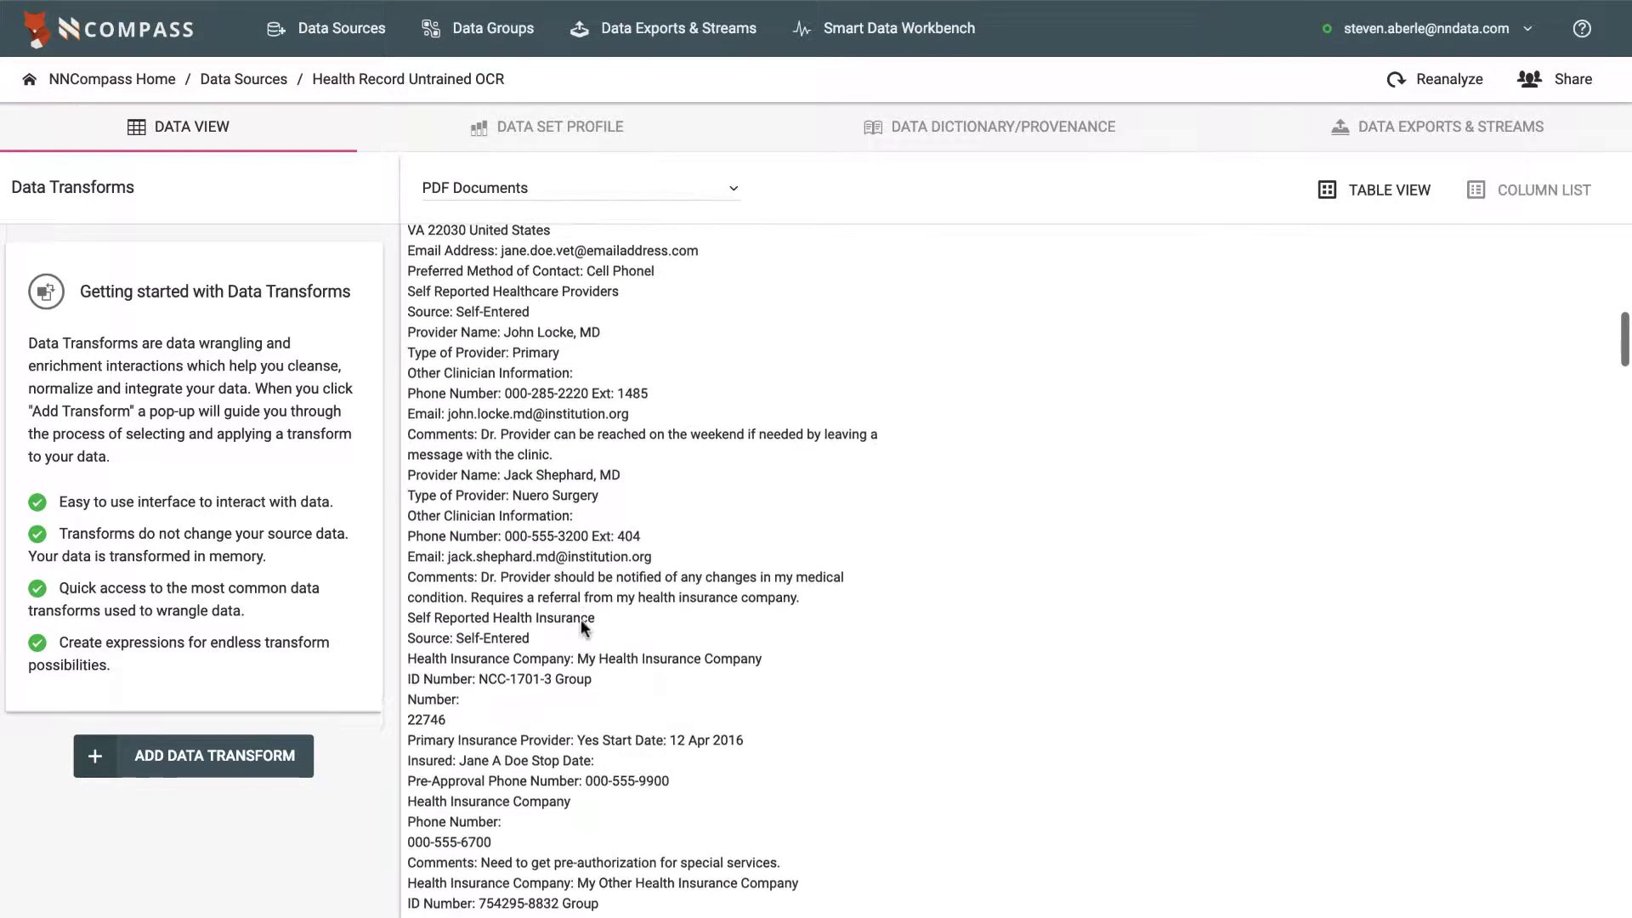
scroll(582, 627, down, 5)
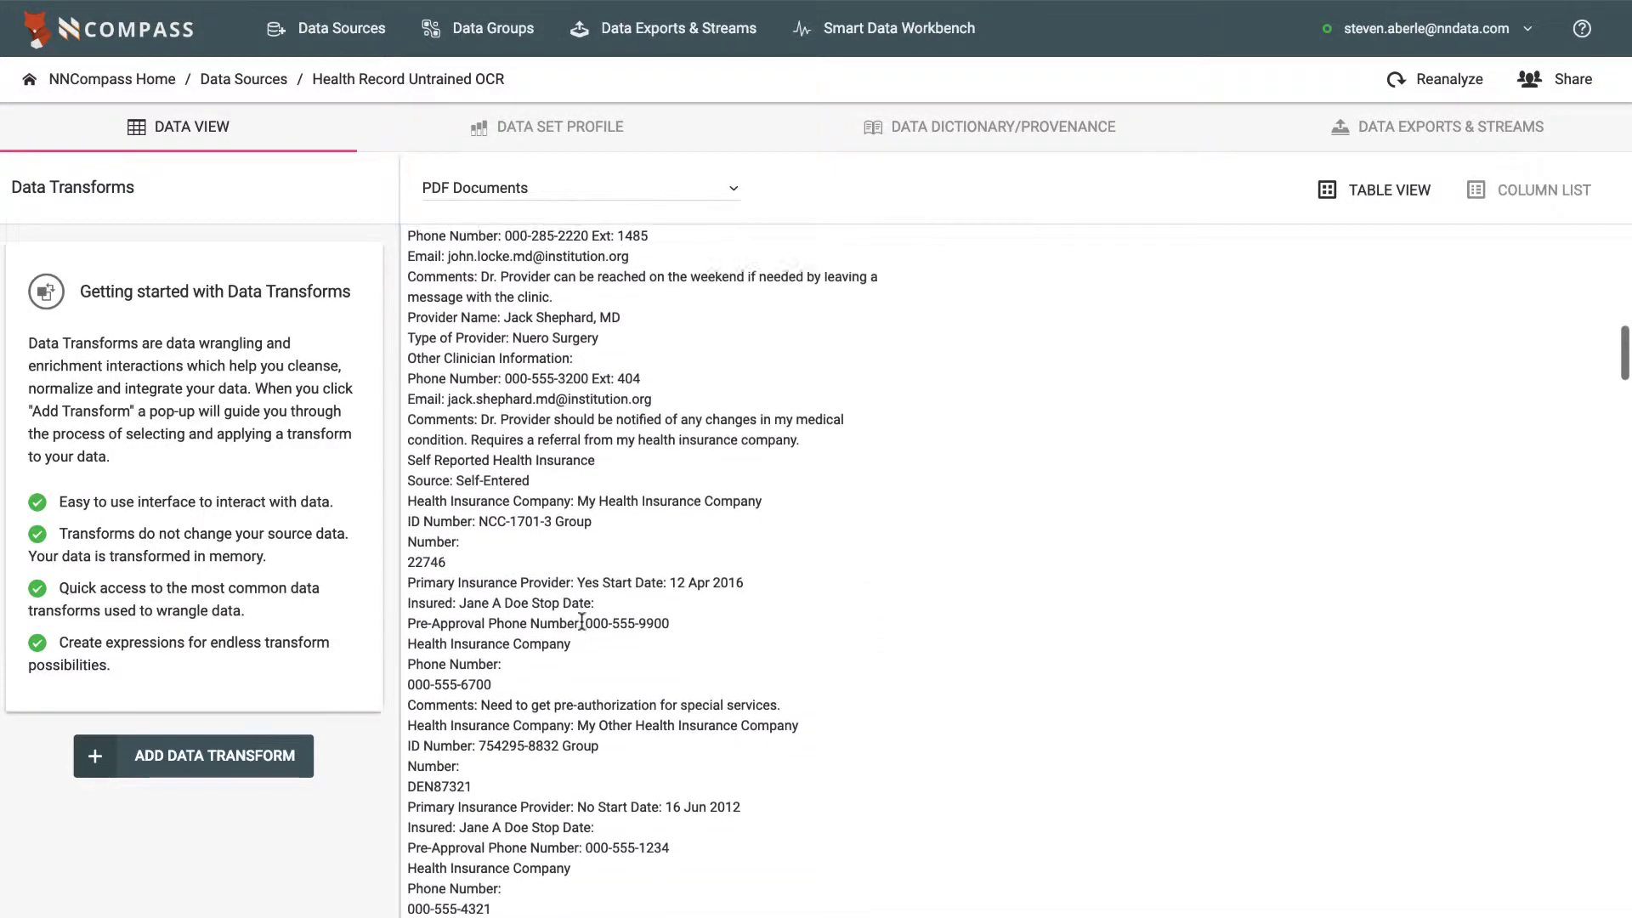
scroll(582, 622, down, 1)
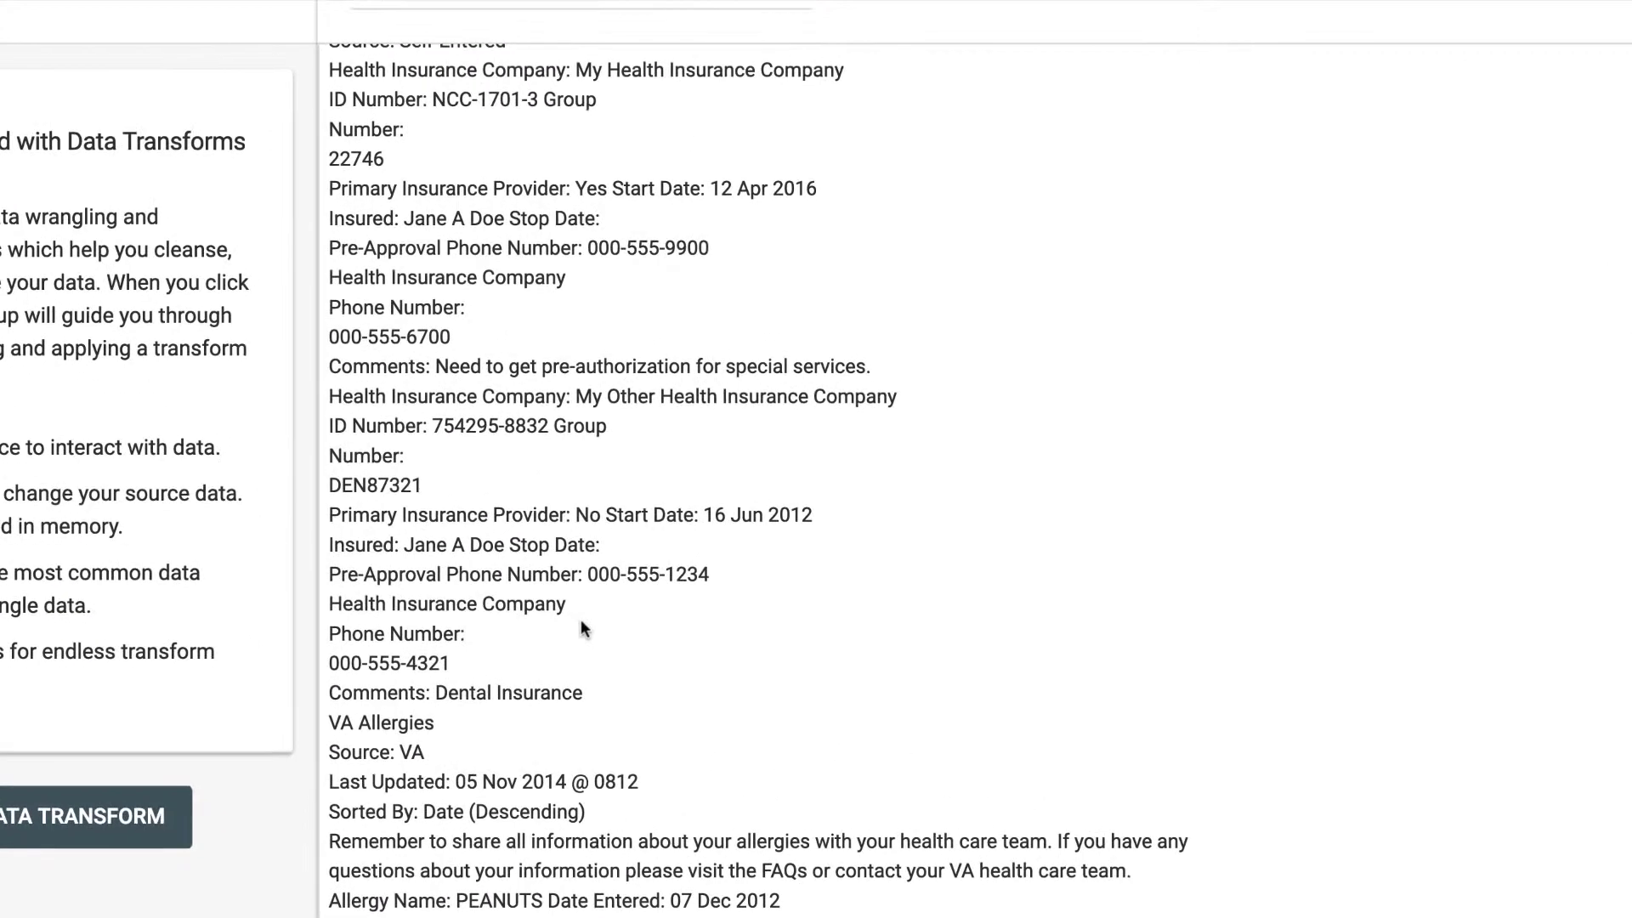
scroll(581, 623, down, 3)
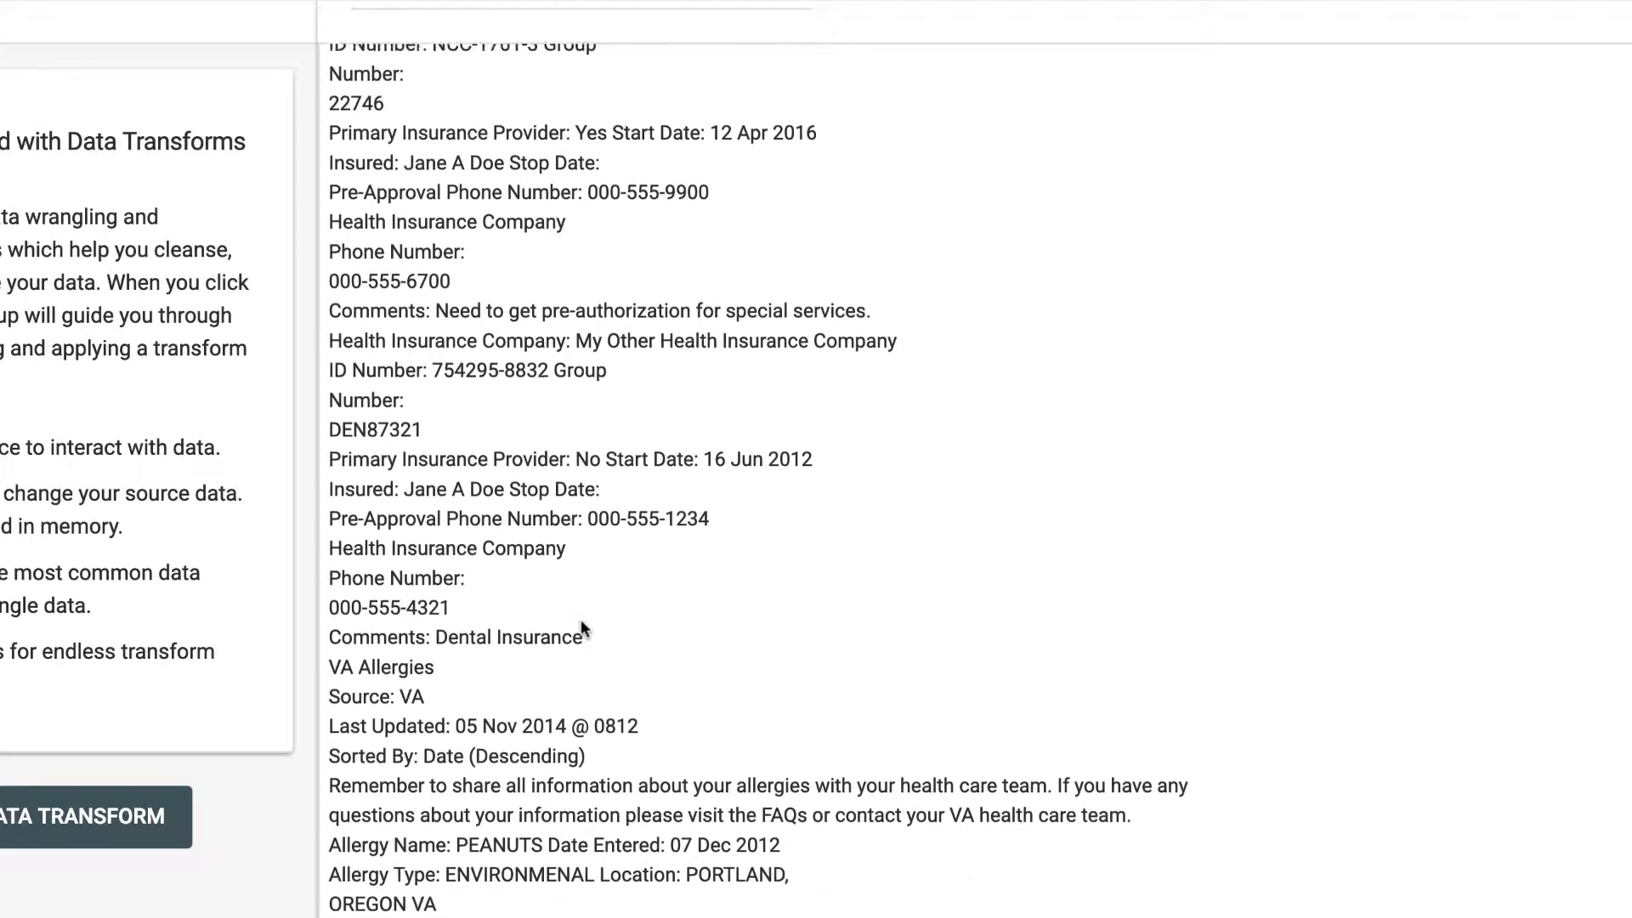
scroll(582, 627, down, 6)
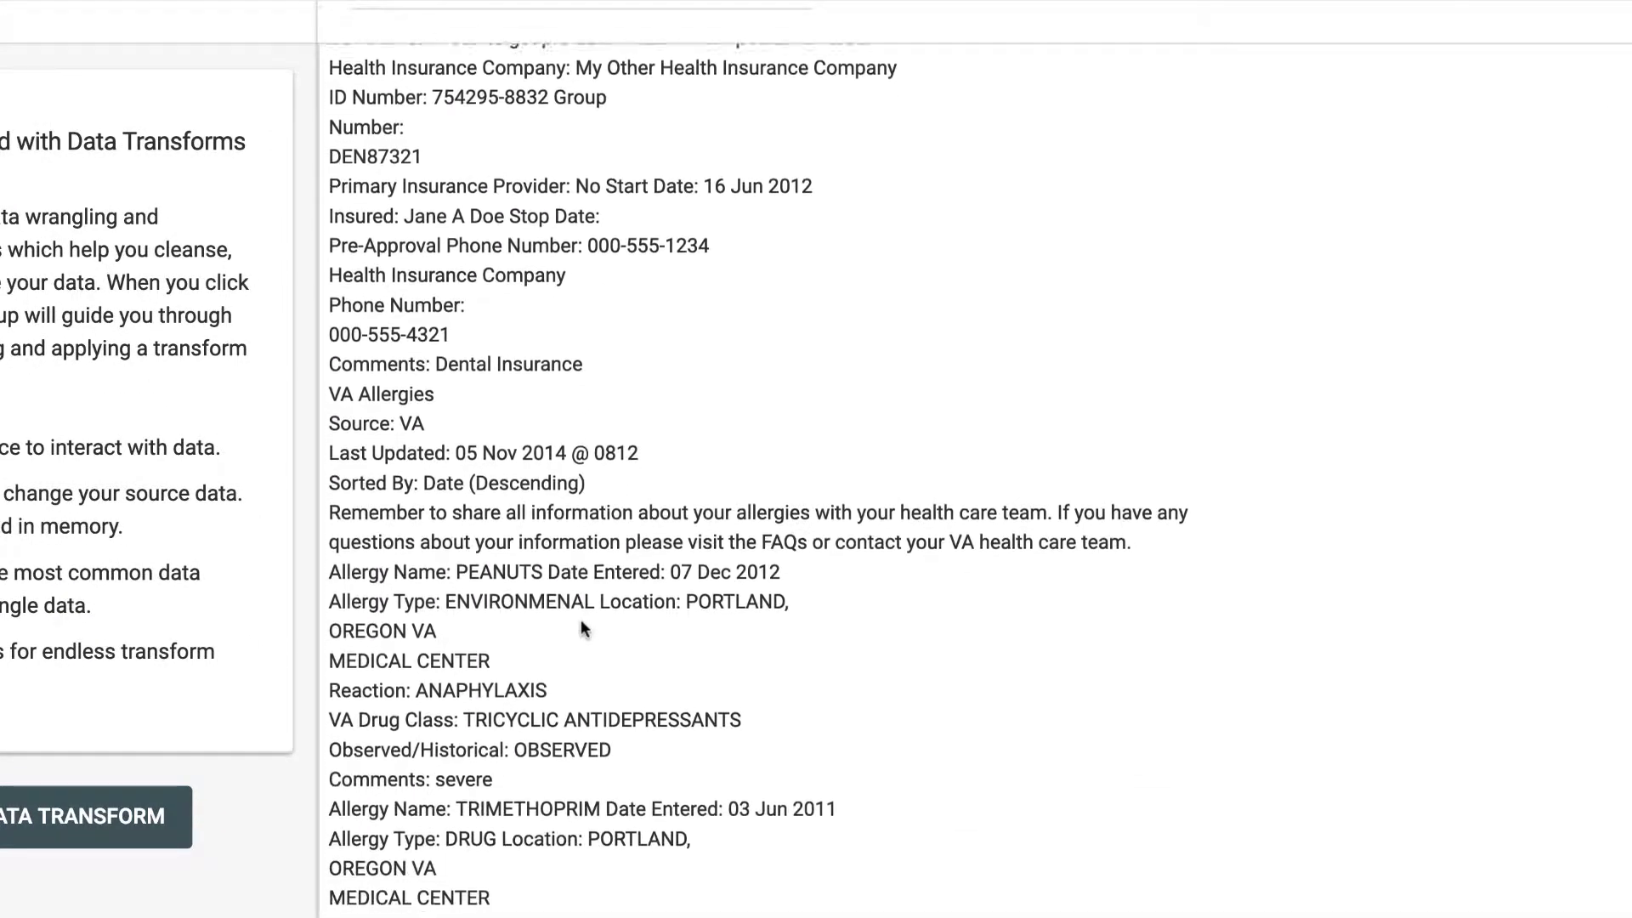
scroll(582, 627, down, 5)
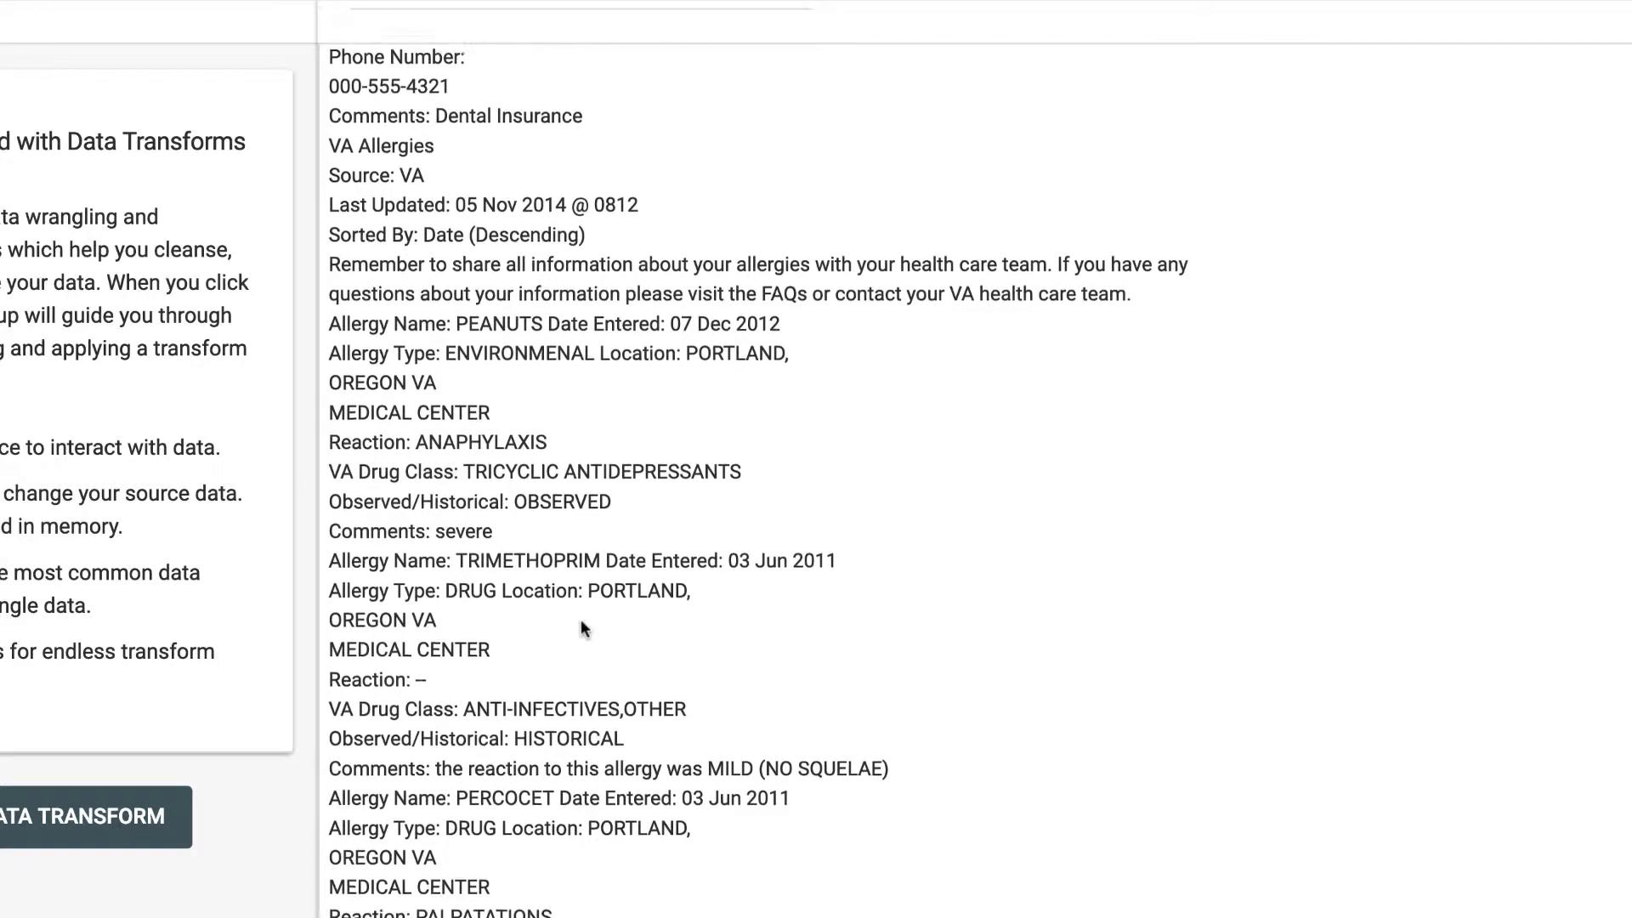
scroll(582, 627, down, 6)
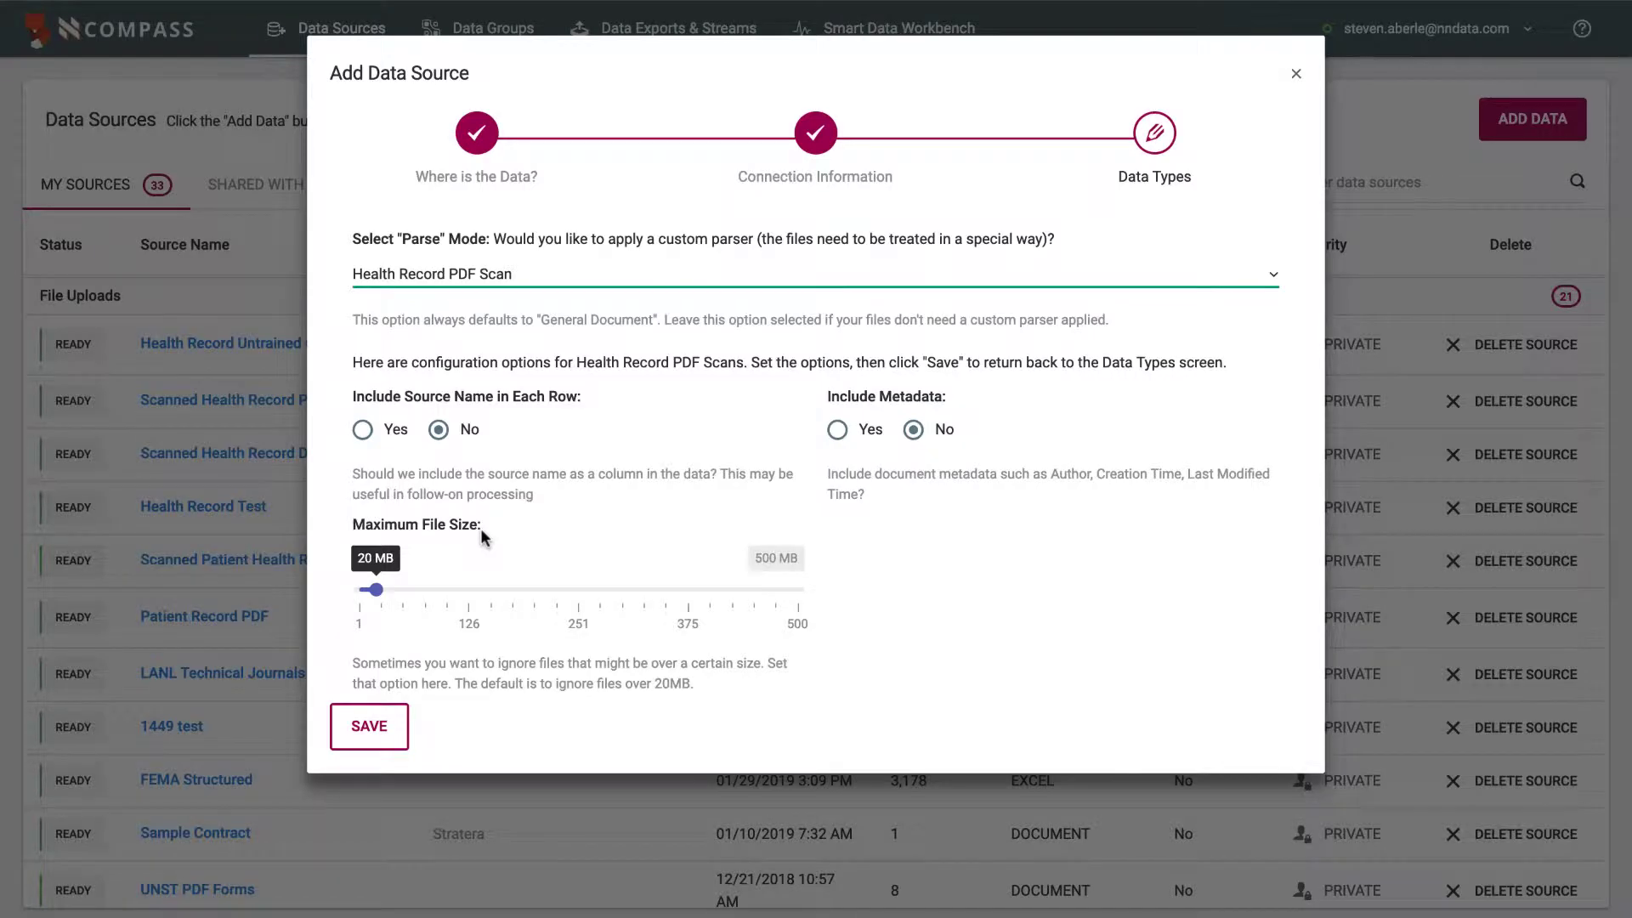
- Save the Health Record PDF Scan parser configuration, finish adding the source, and open Health Record PDF with ML Model
click(365, 731)
click(1280, 509)
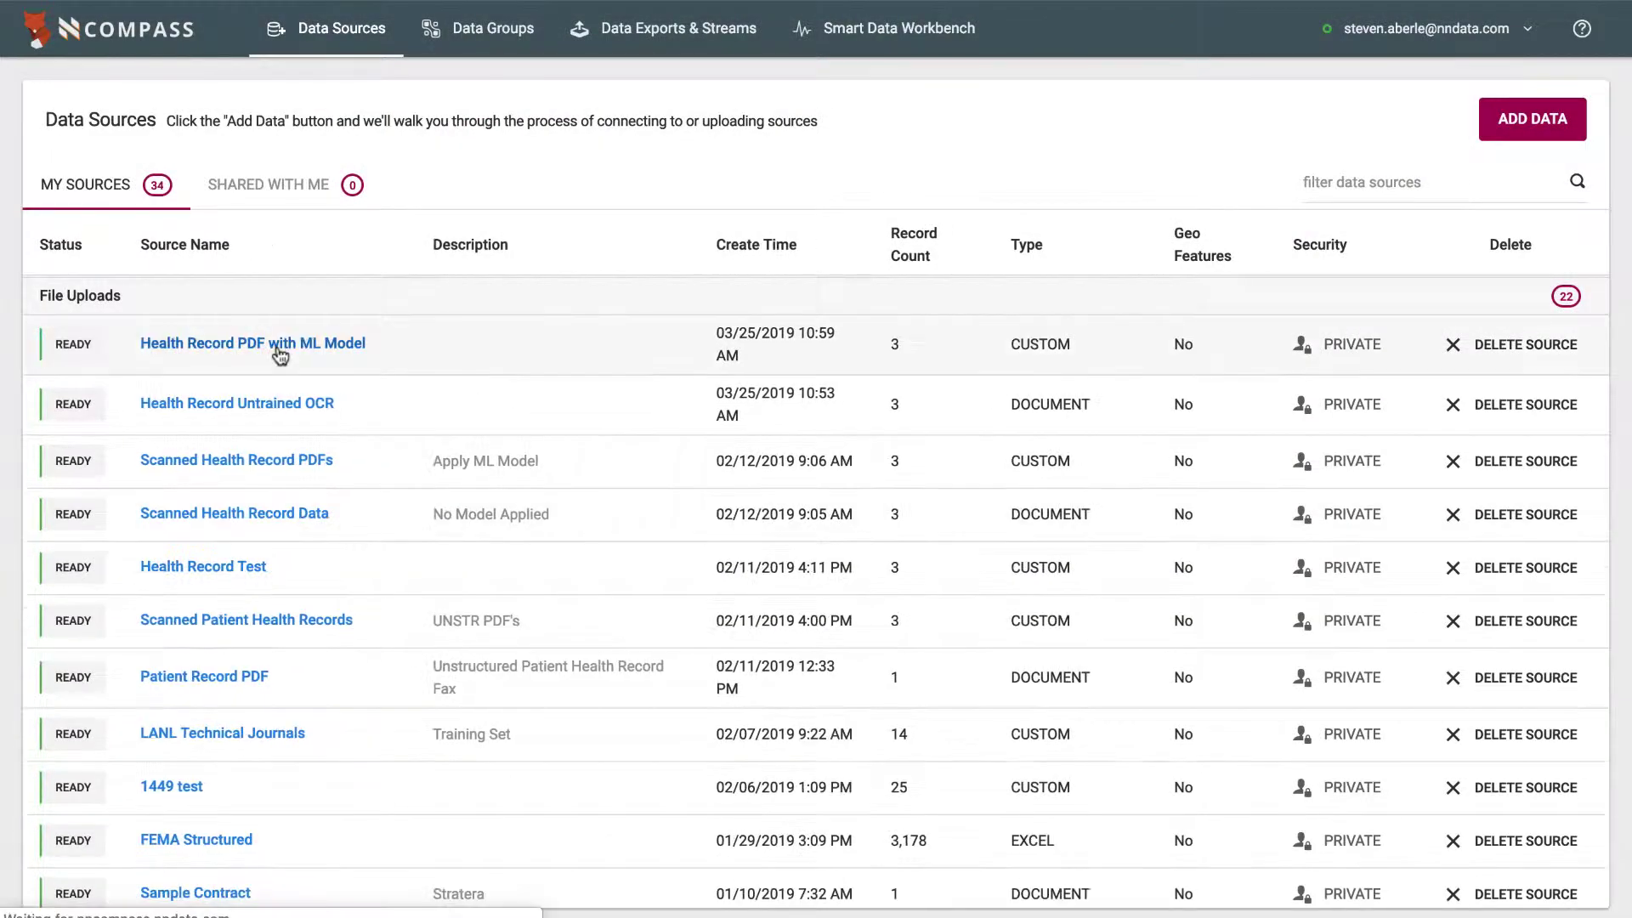
click(281, 351)
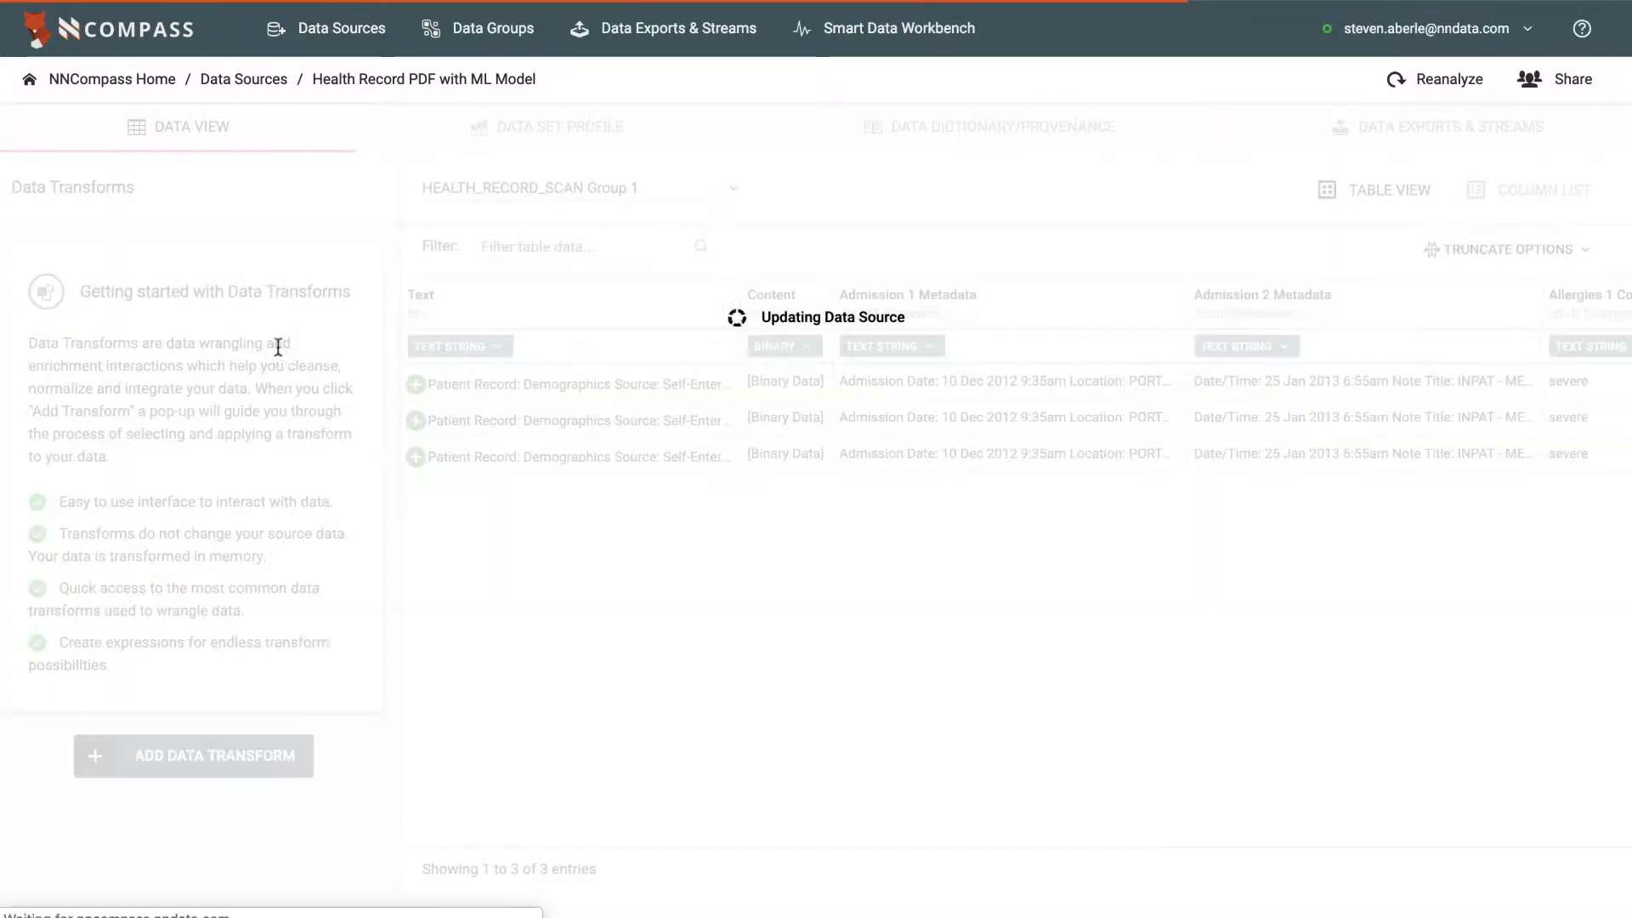
- Examine the extracted admission and allergy columns in the HEALTH_RECORD_SCAN Group 1 table
scroll(769, 471, right, 10)
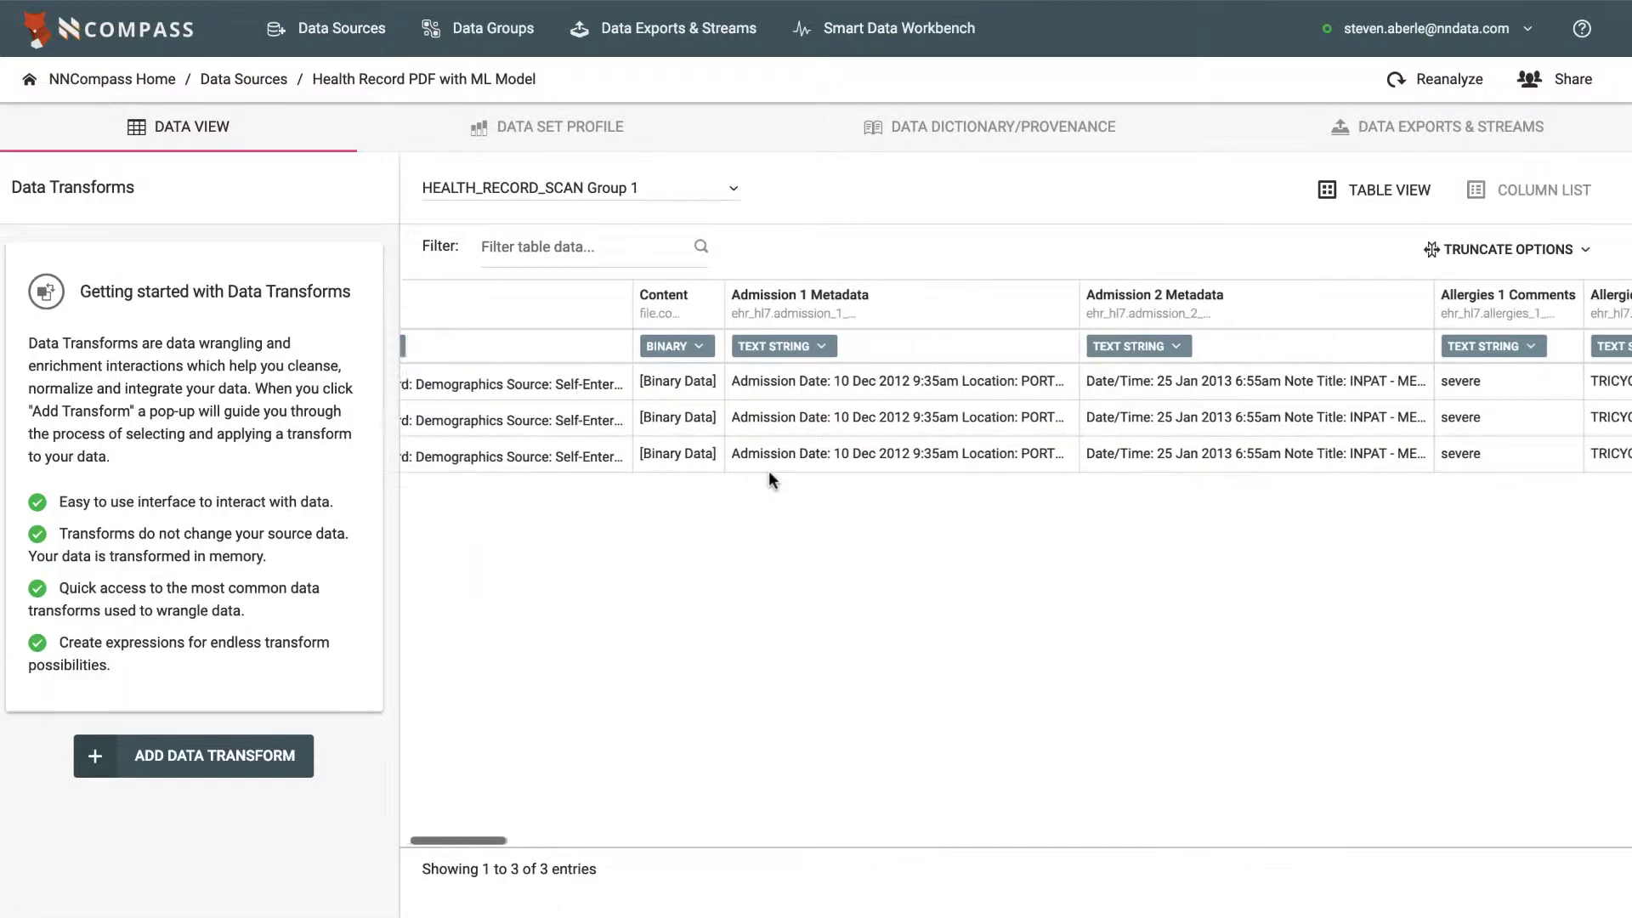
scroll(909, 443, right, 8)
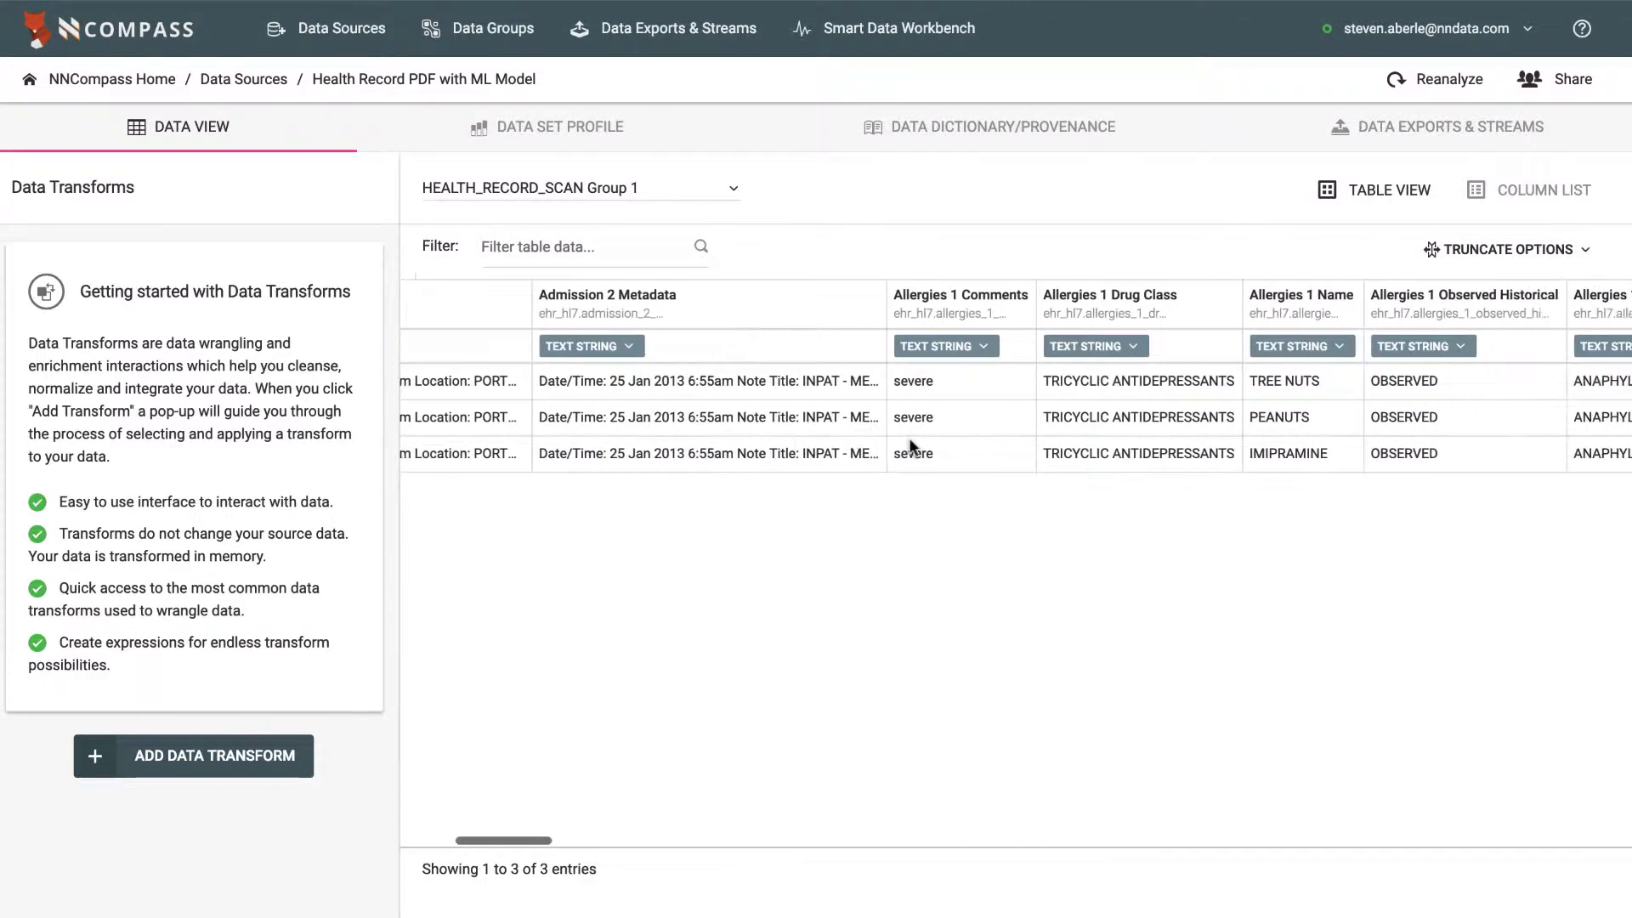
scroll(910, 443, right, 8)
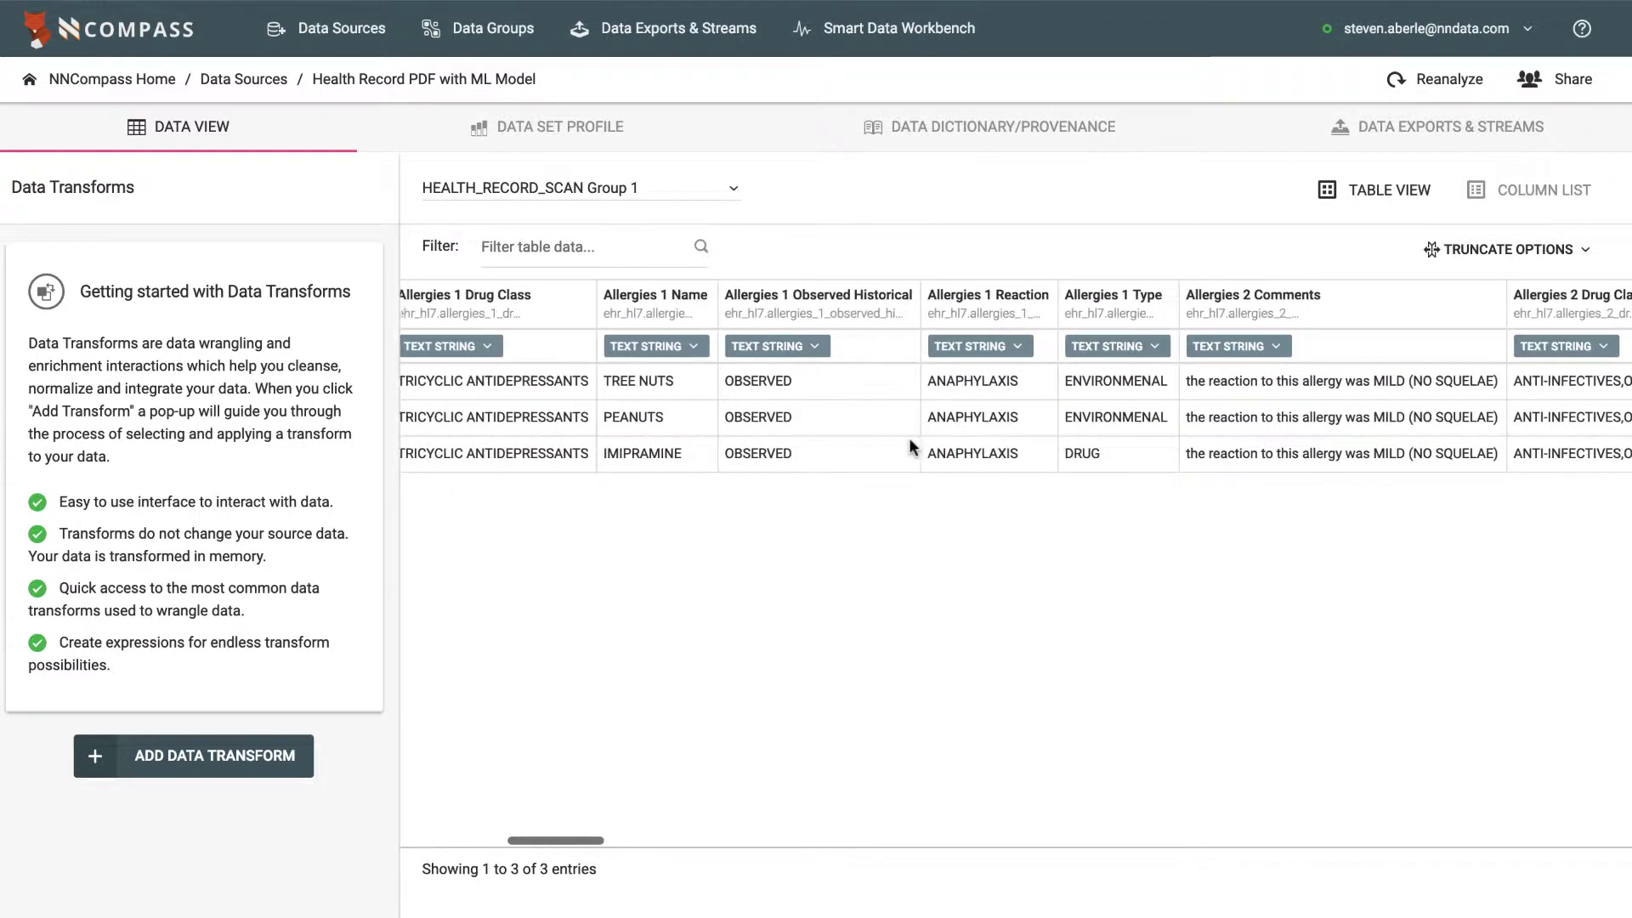
scroll(910, 443, right, 8)
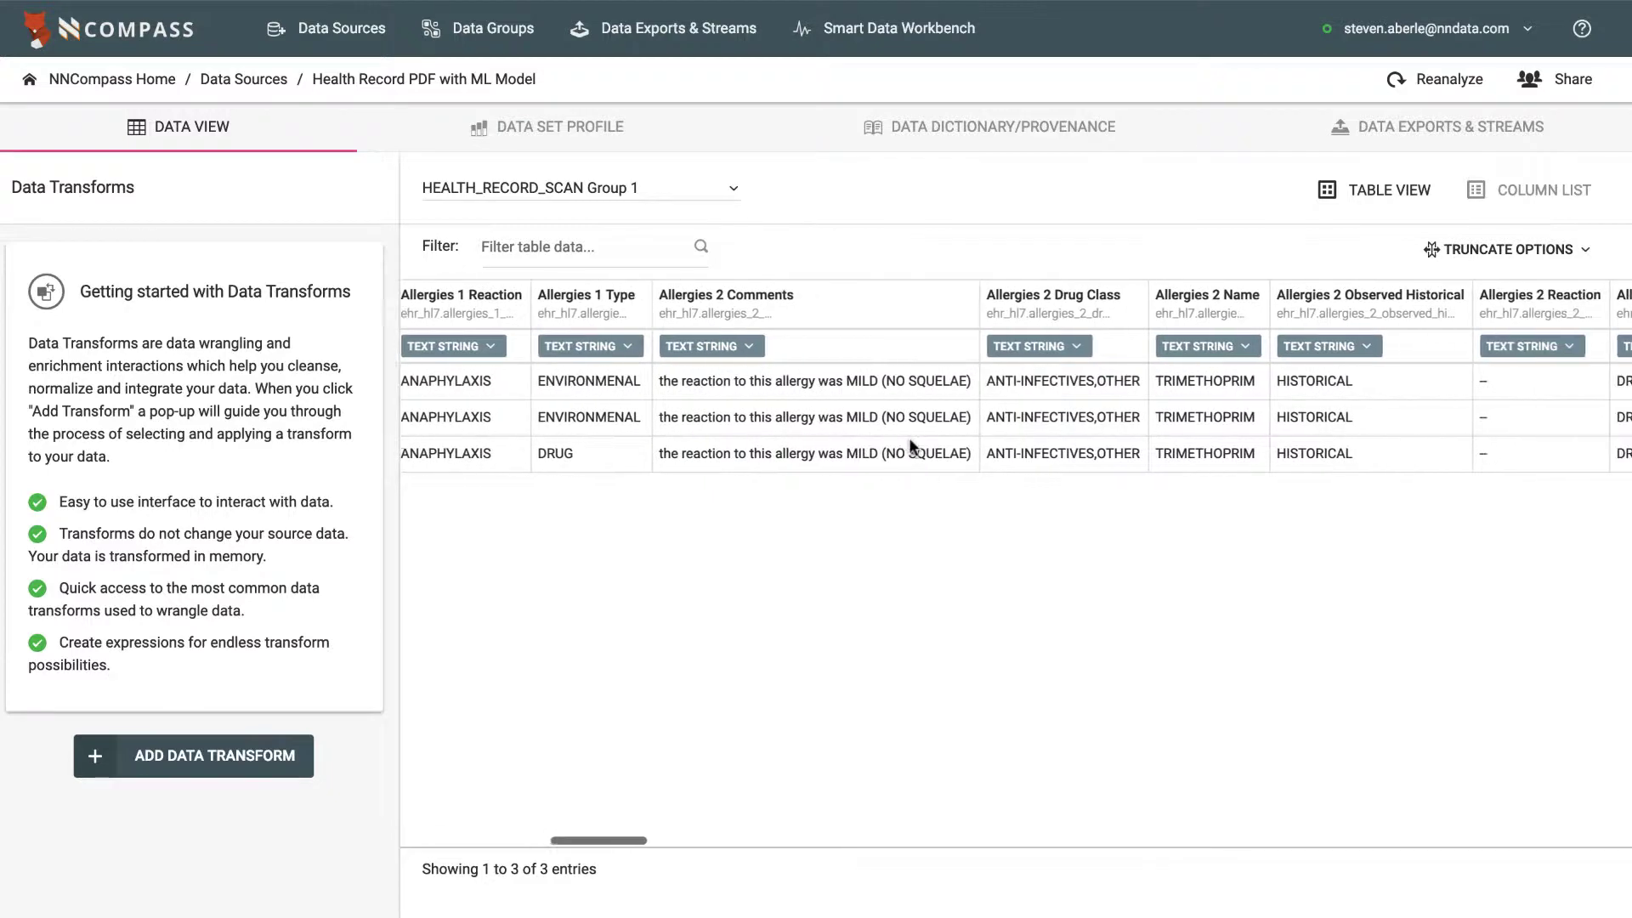
scroll(910, 442, right, 8)
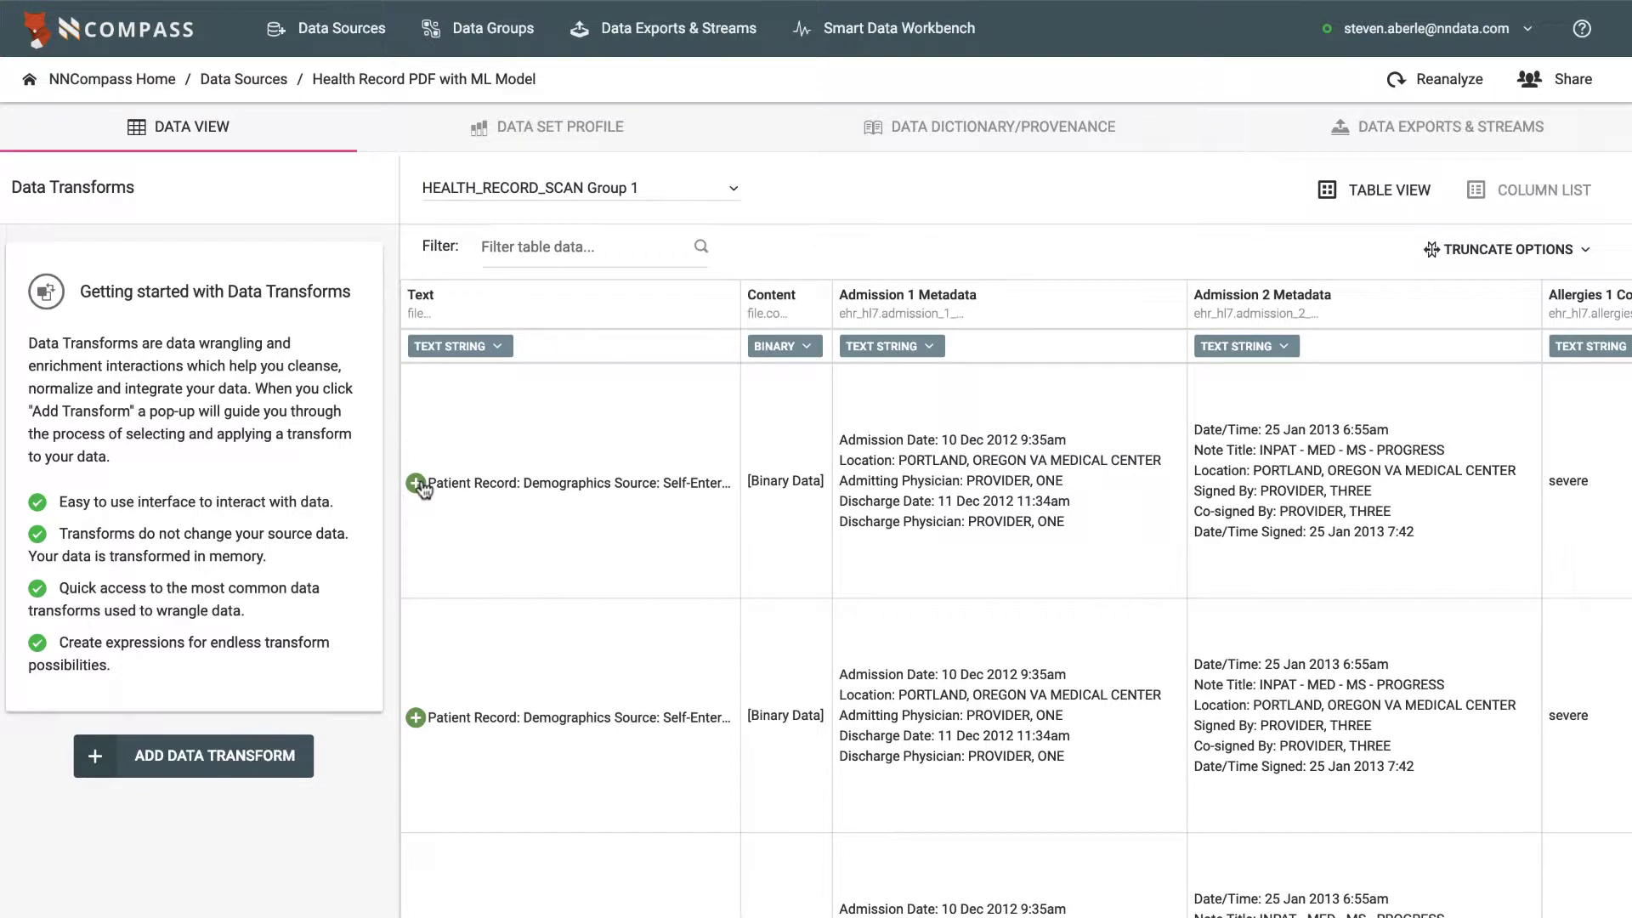
- Expand the first record's text and review its insurance, allergy, admission and provider note sections
click(416, 484)
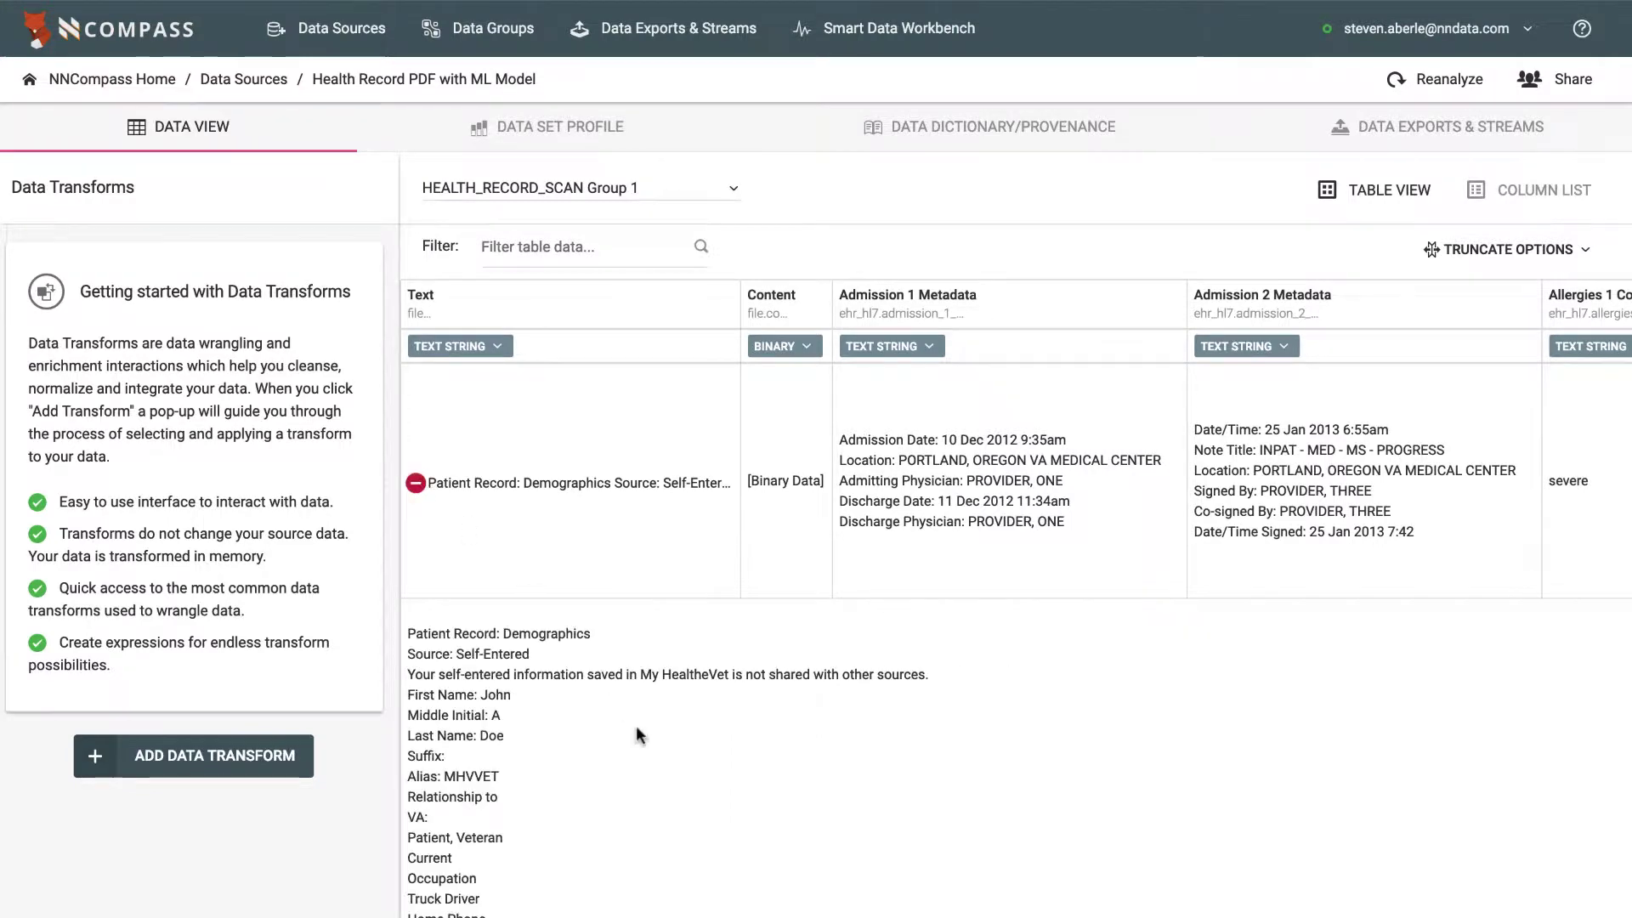
scroll(635, 726, down, 15)
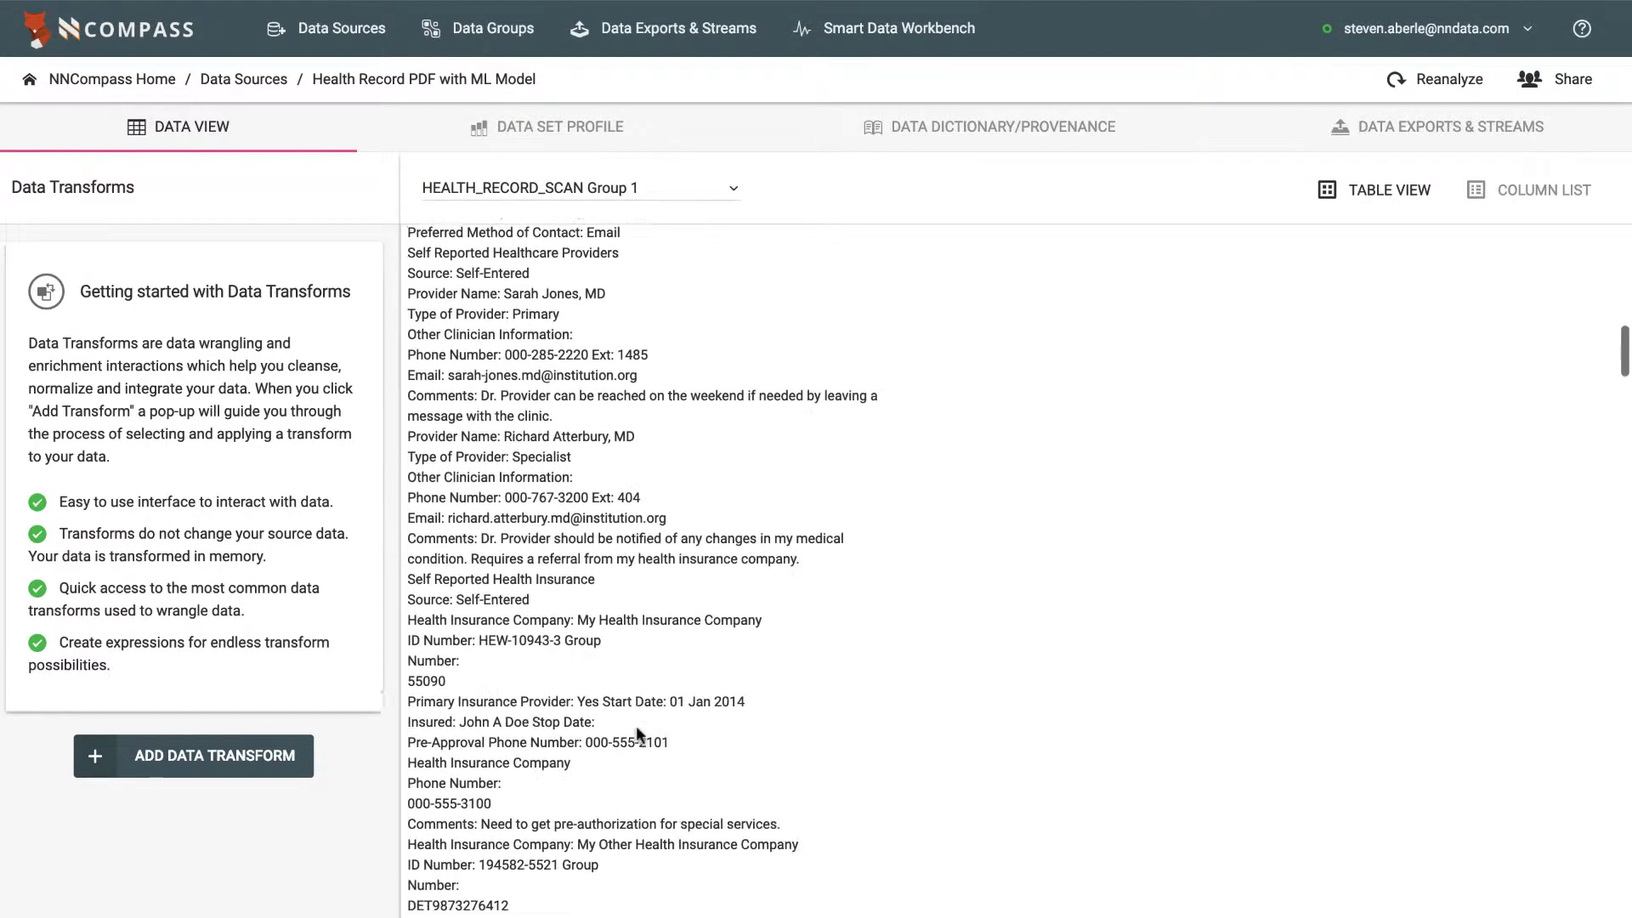
scroll(636, 726, down, 15)
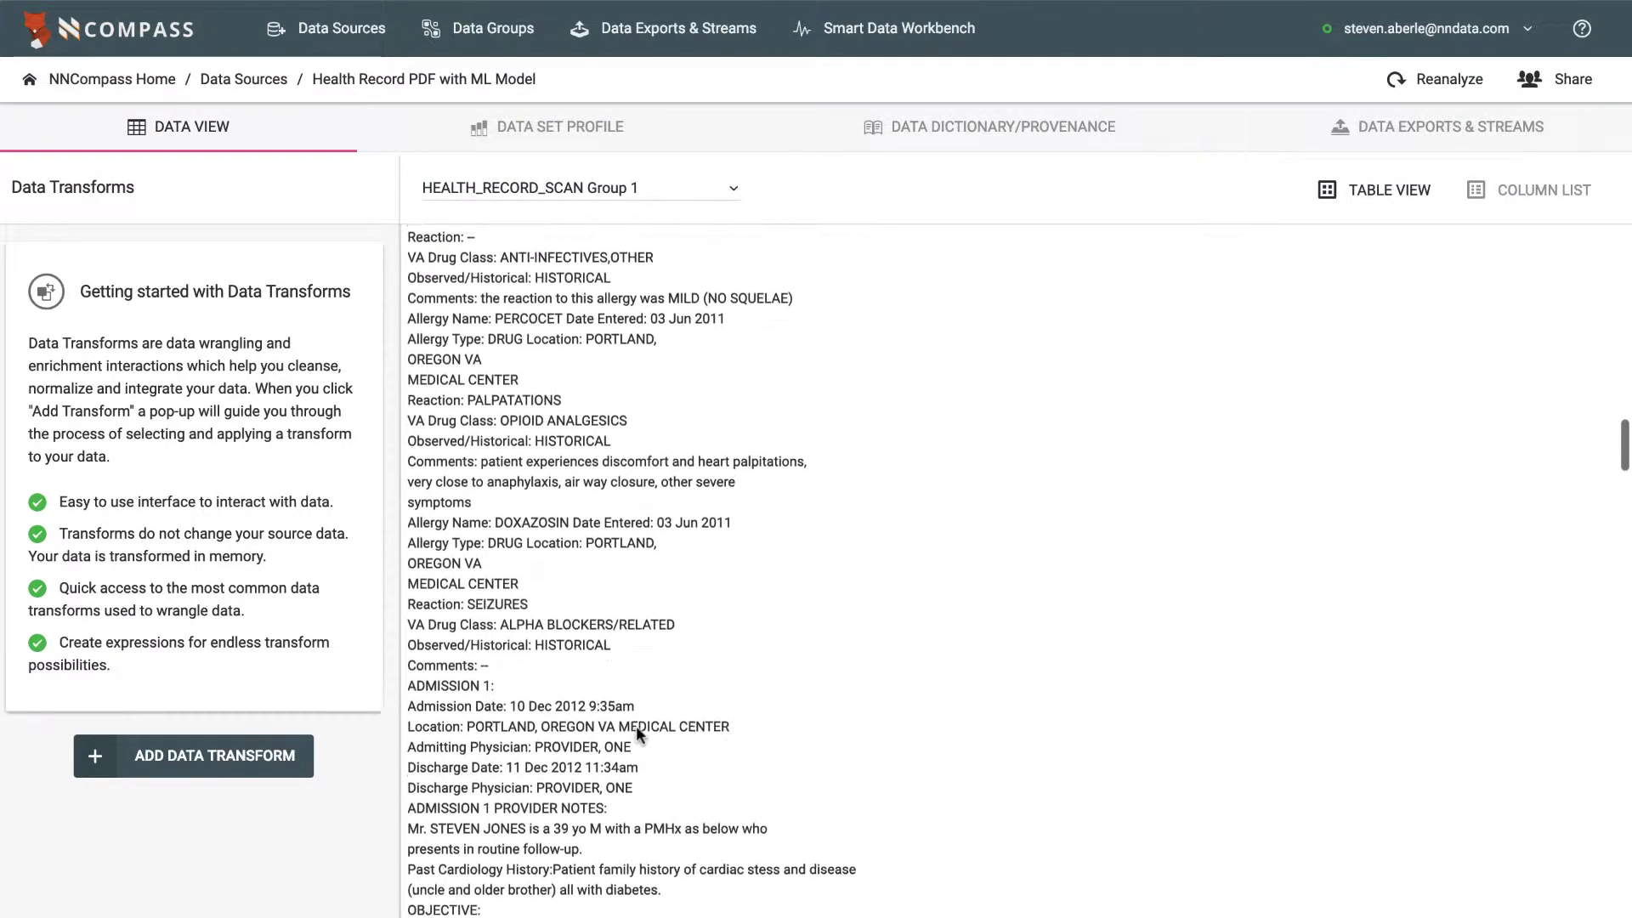
scroll(636, 726, down, 10)
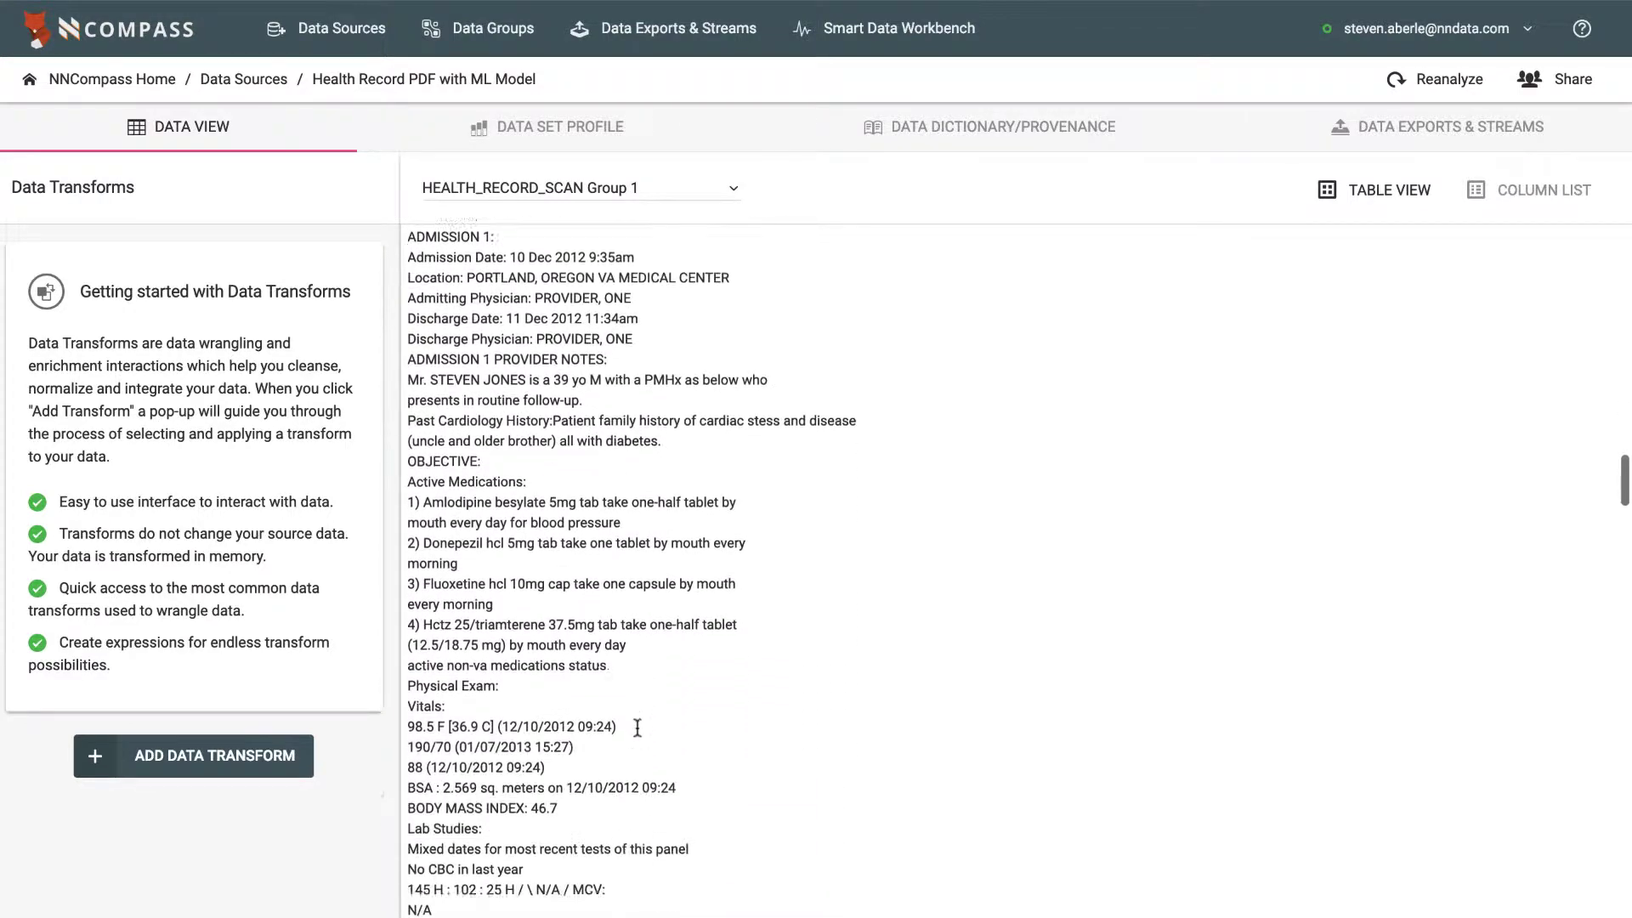
scroll(637, 728, down, 12)
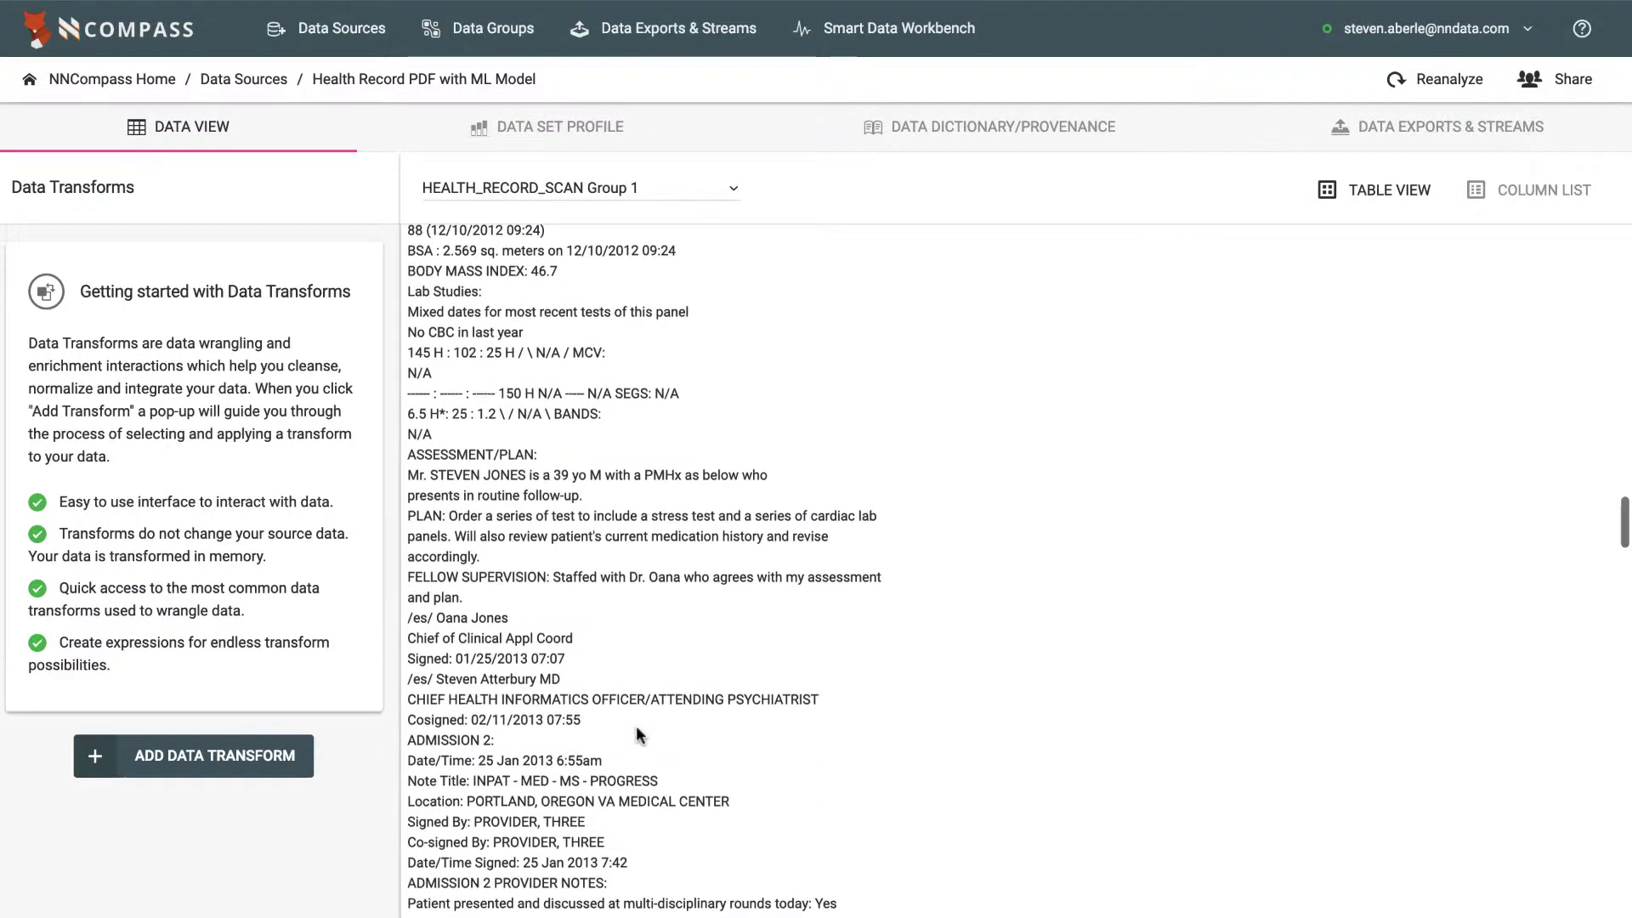
scroll(638, 734, down, 15)
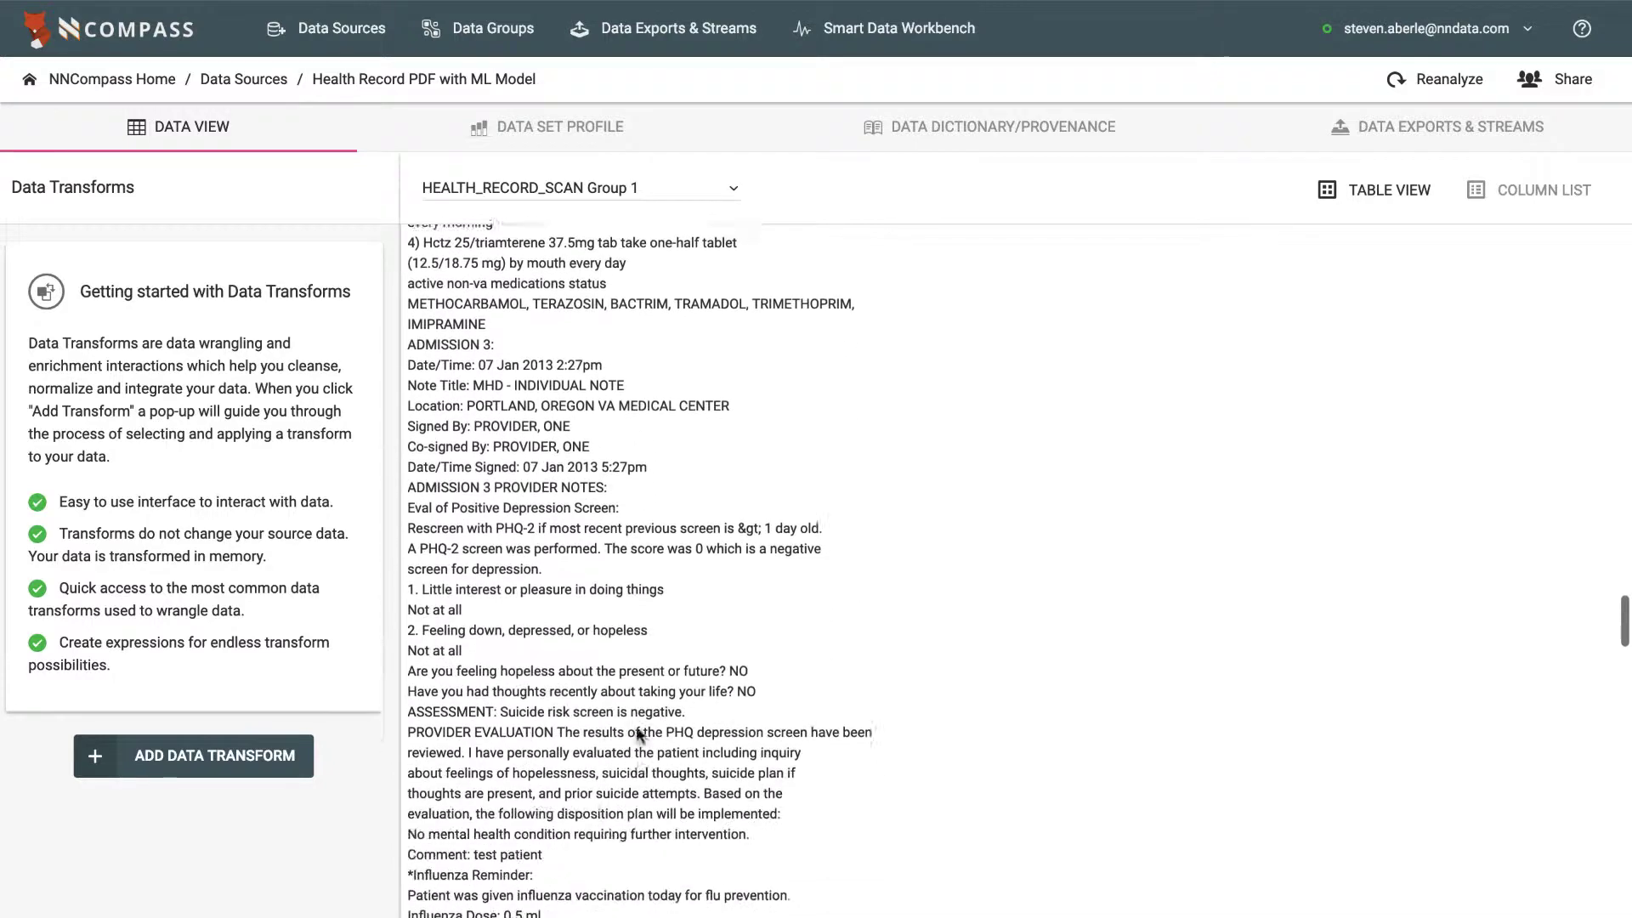
scroll(639, 735, down, 12)
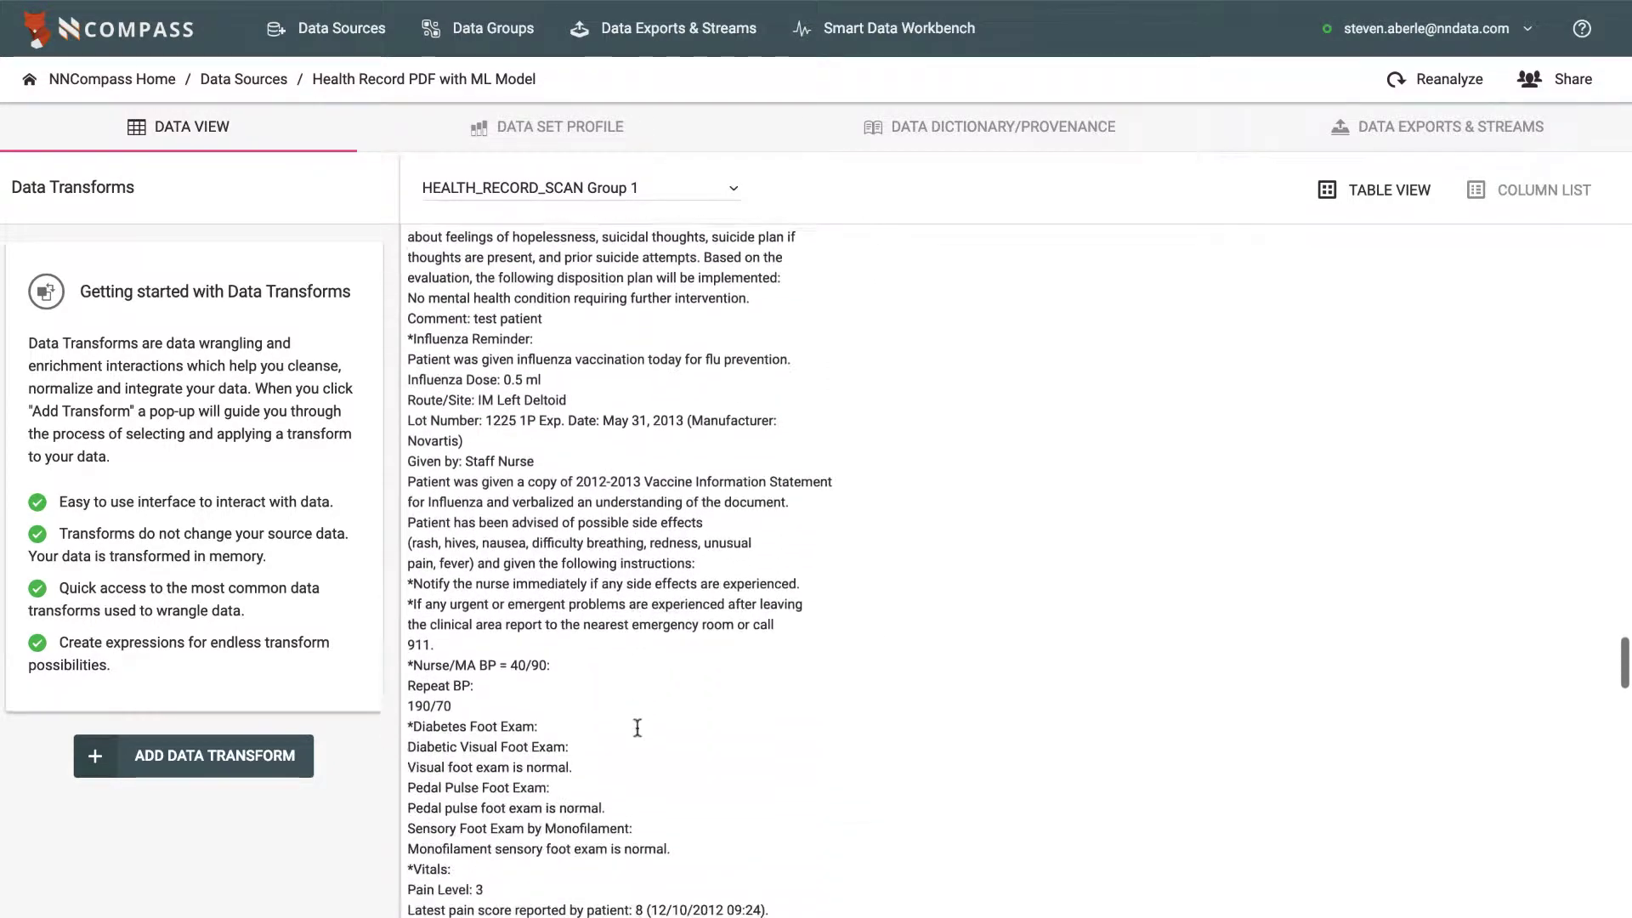
- Add an Extract Data transform capturing the text between RADIOLOGY REPORT 1 and RADIOLOGY REPORT 2 into a new radiology_report_notes column
scroll(638, 727, down, 8)
drag(408, 422, 731, 755)
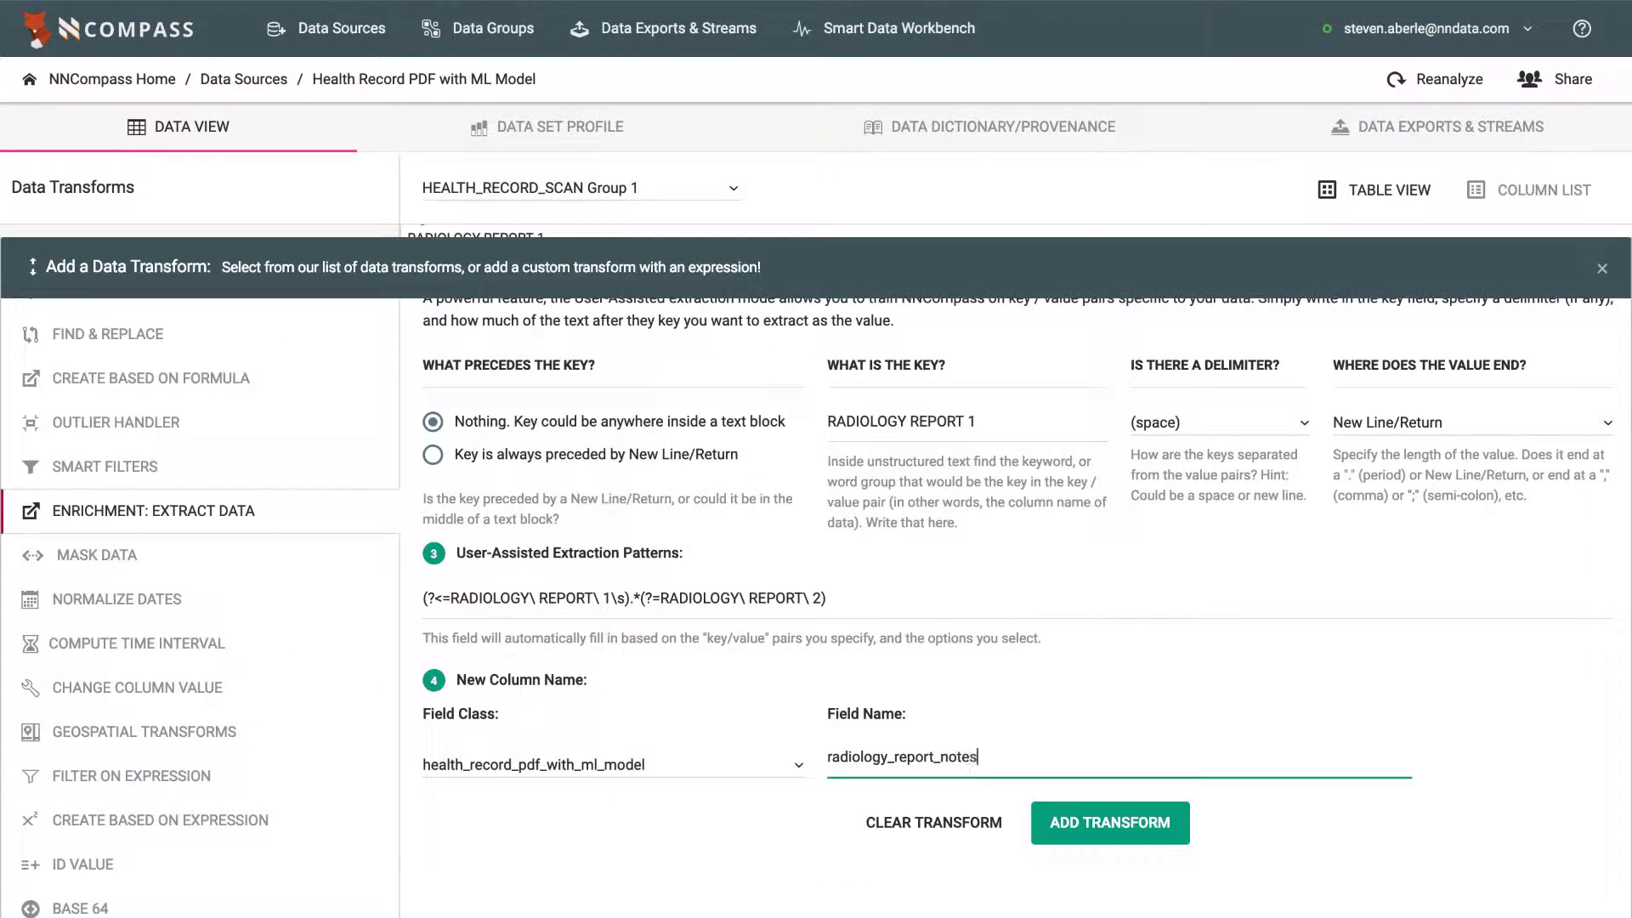
click(1097, 830)
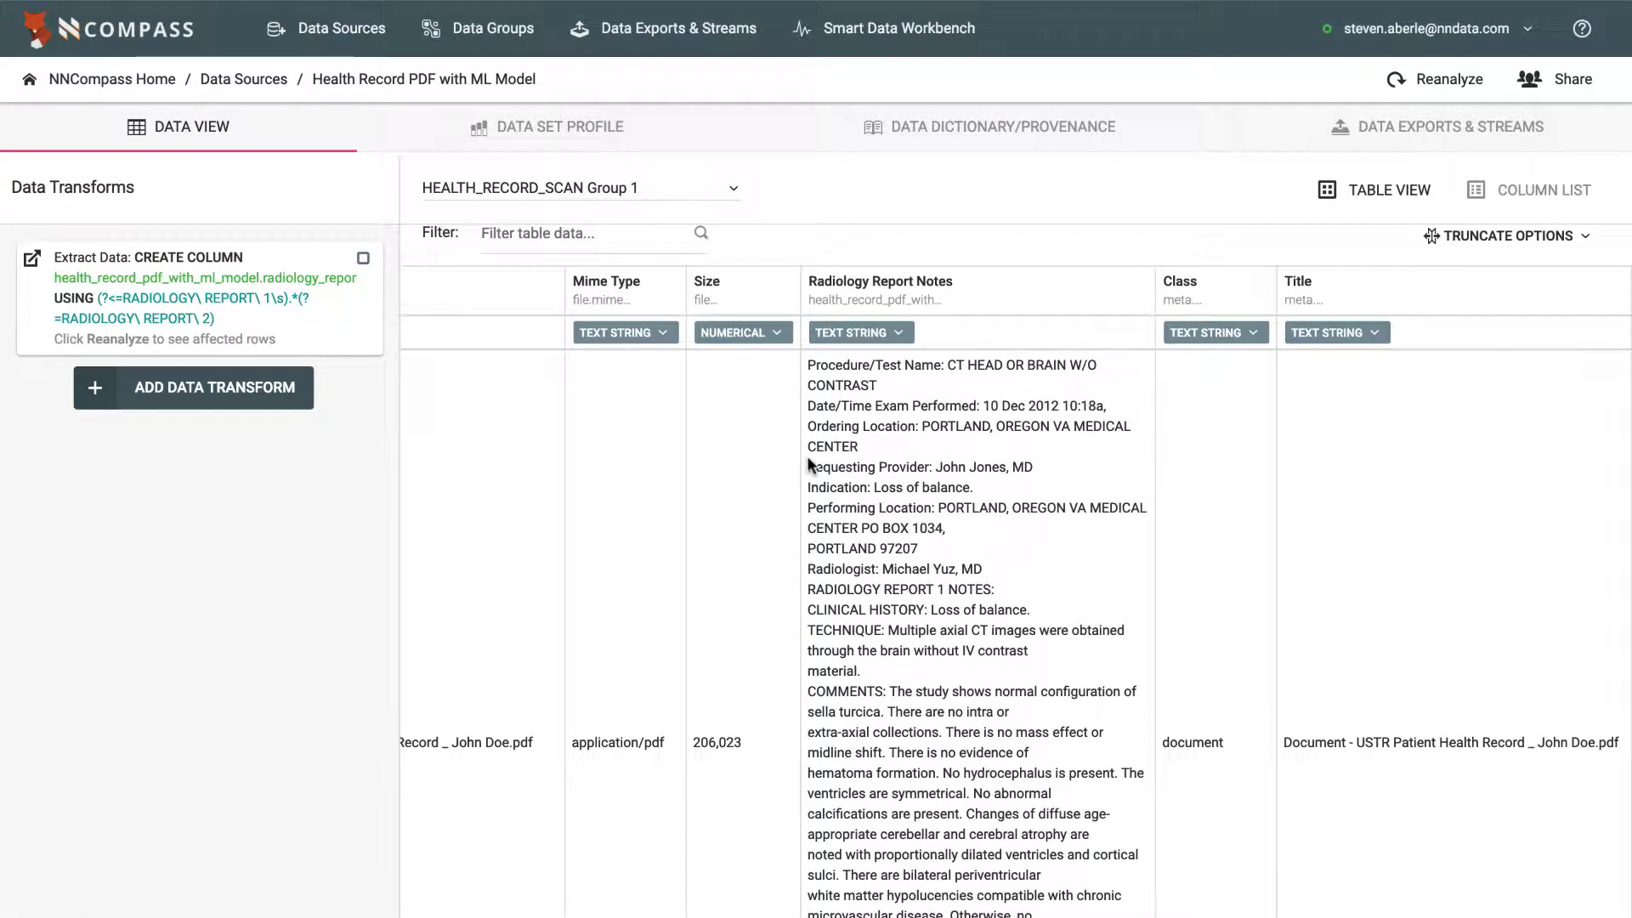
- Create an AWS Comprehend Medical job named Radiology Report NLP on the Radiology Report Notes column of Health Record PDF with ML Model
click(865, 39)
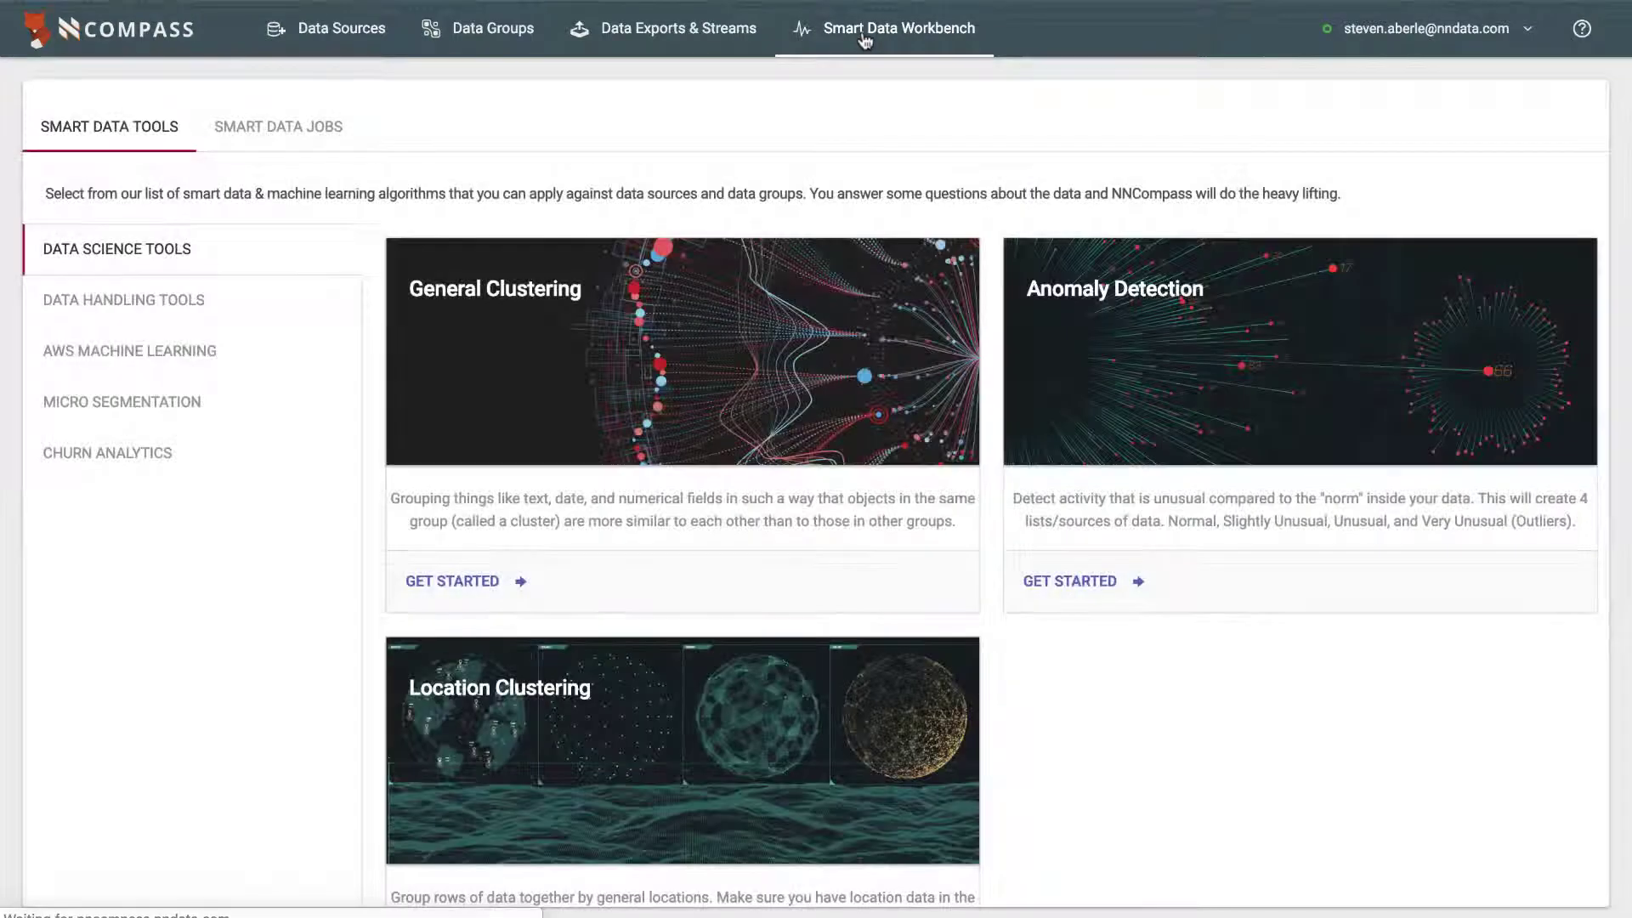
click(149, 355)
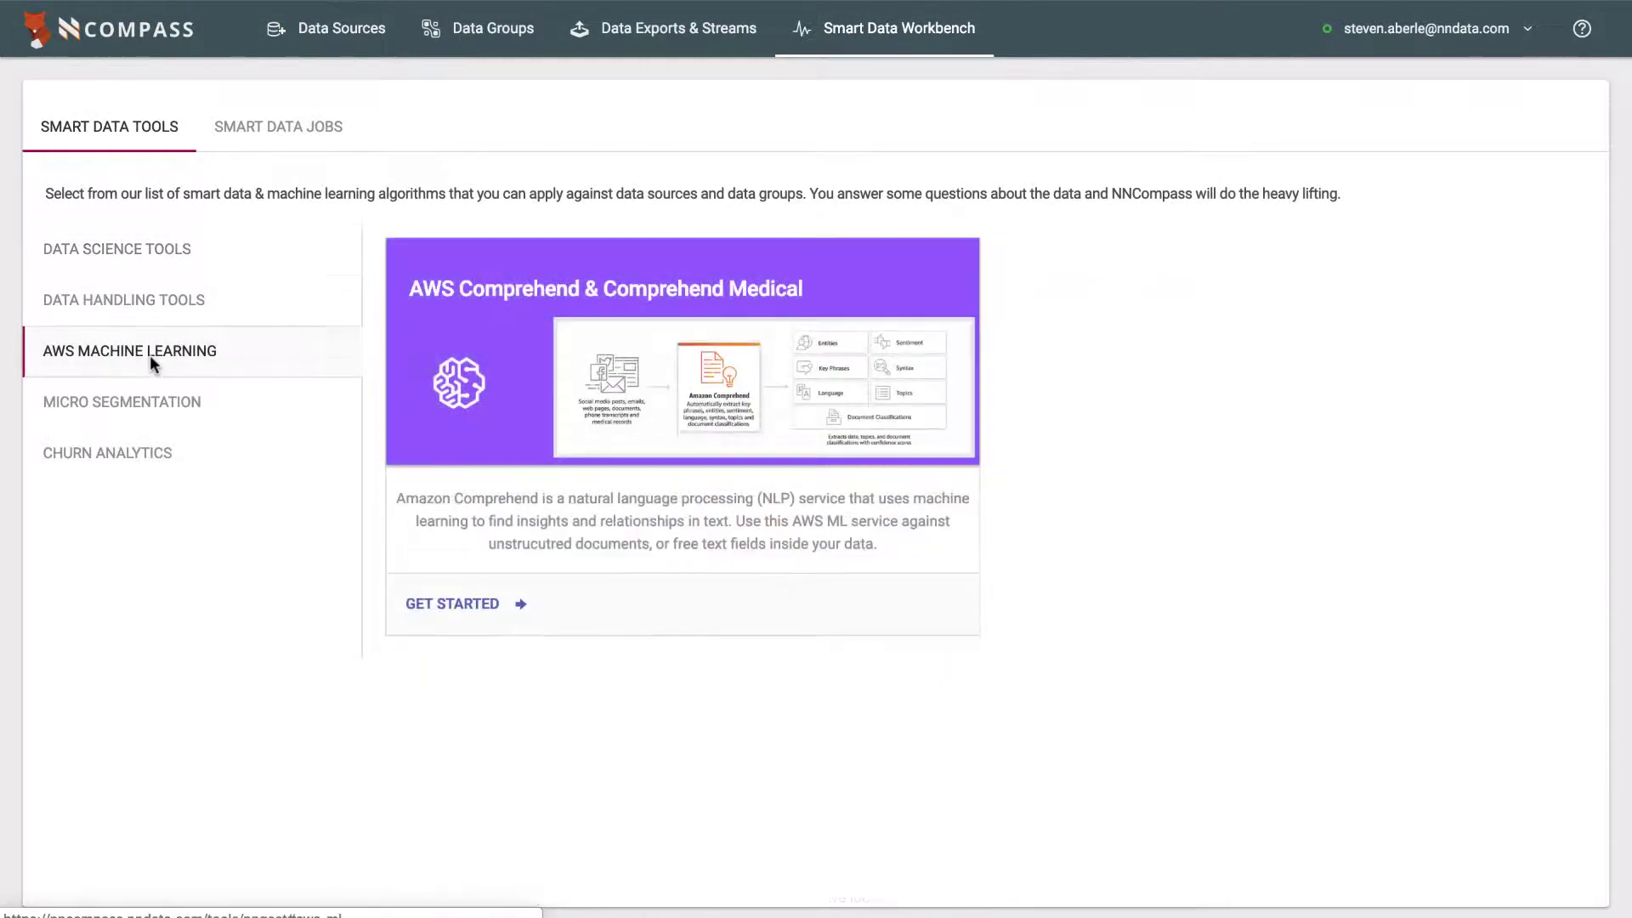
click(454, 603)
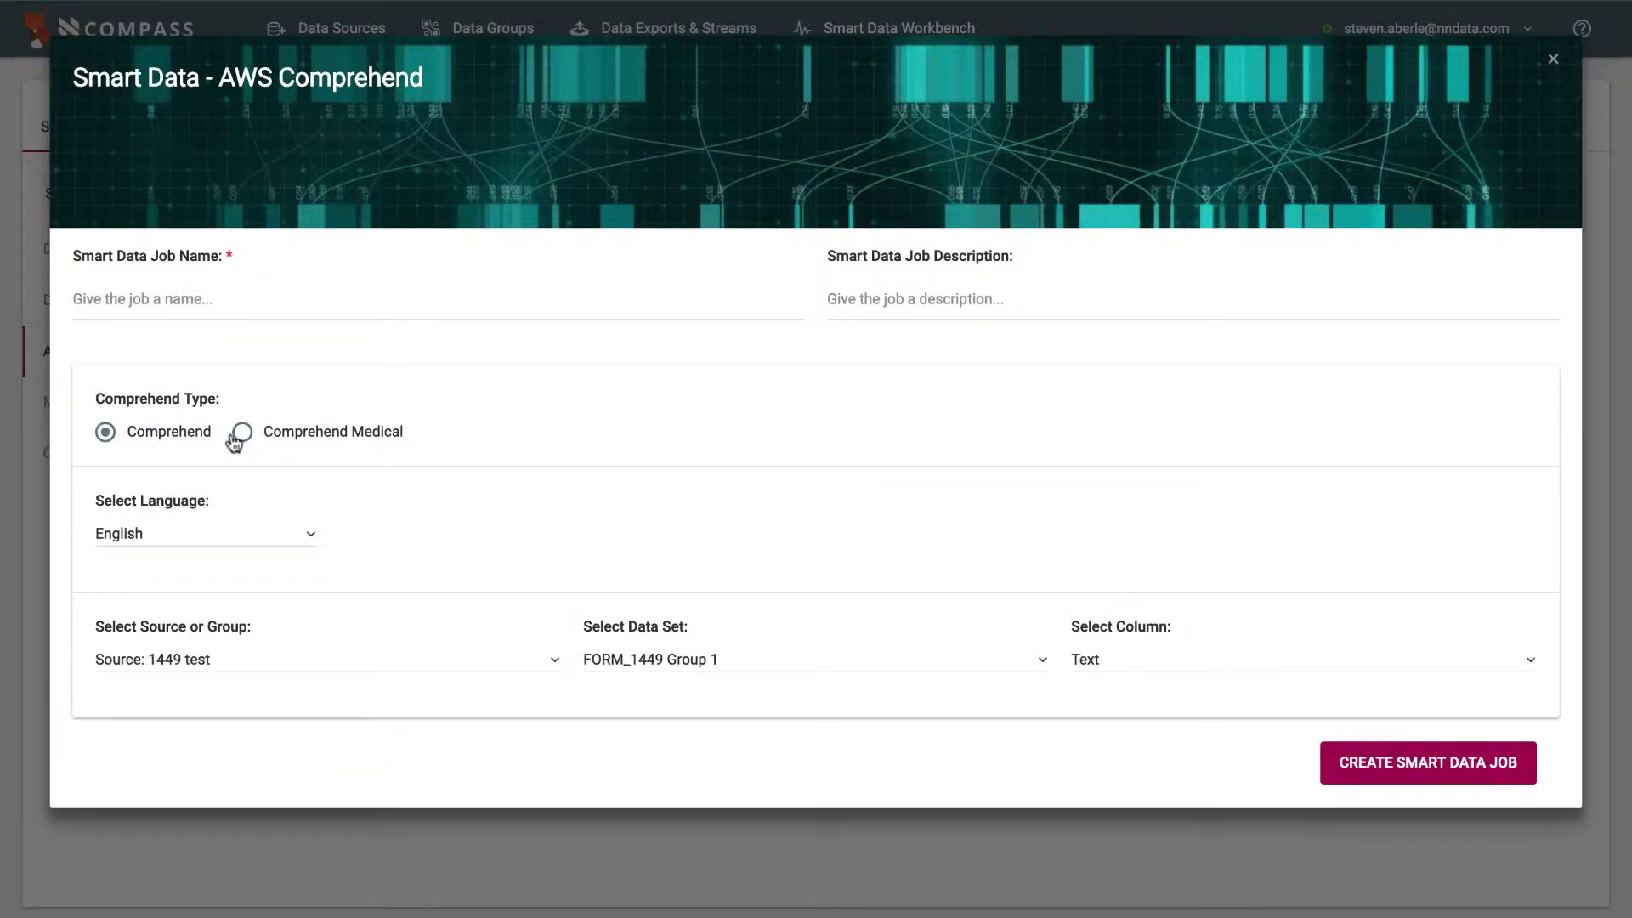
click(190, 298)
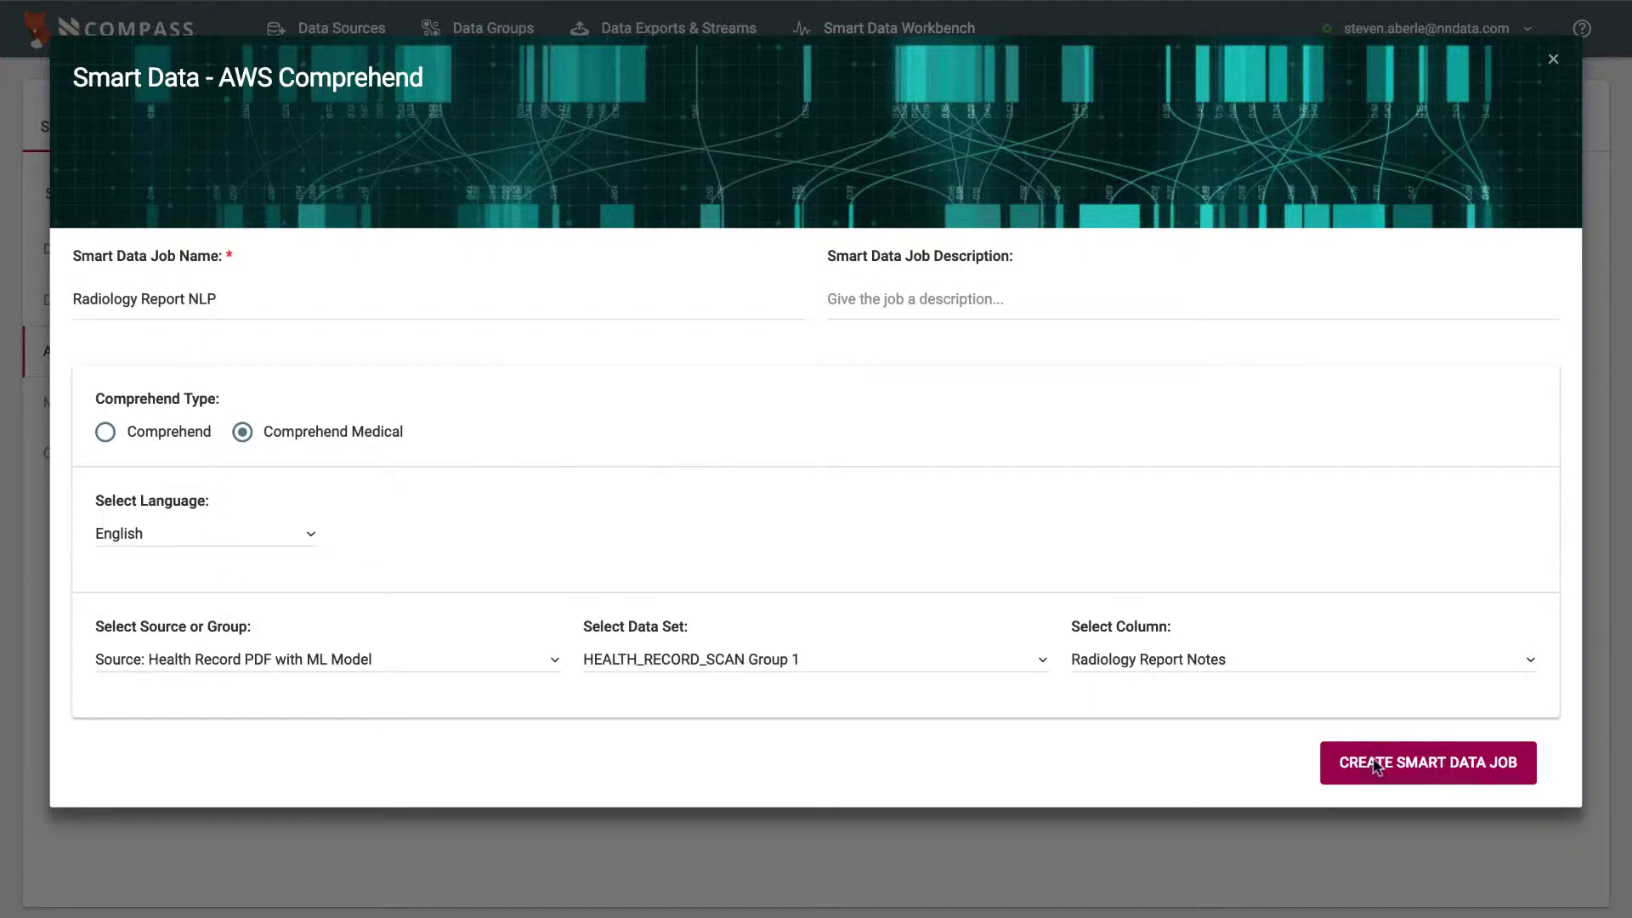
click(1360, 761)
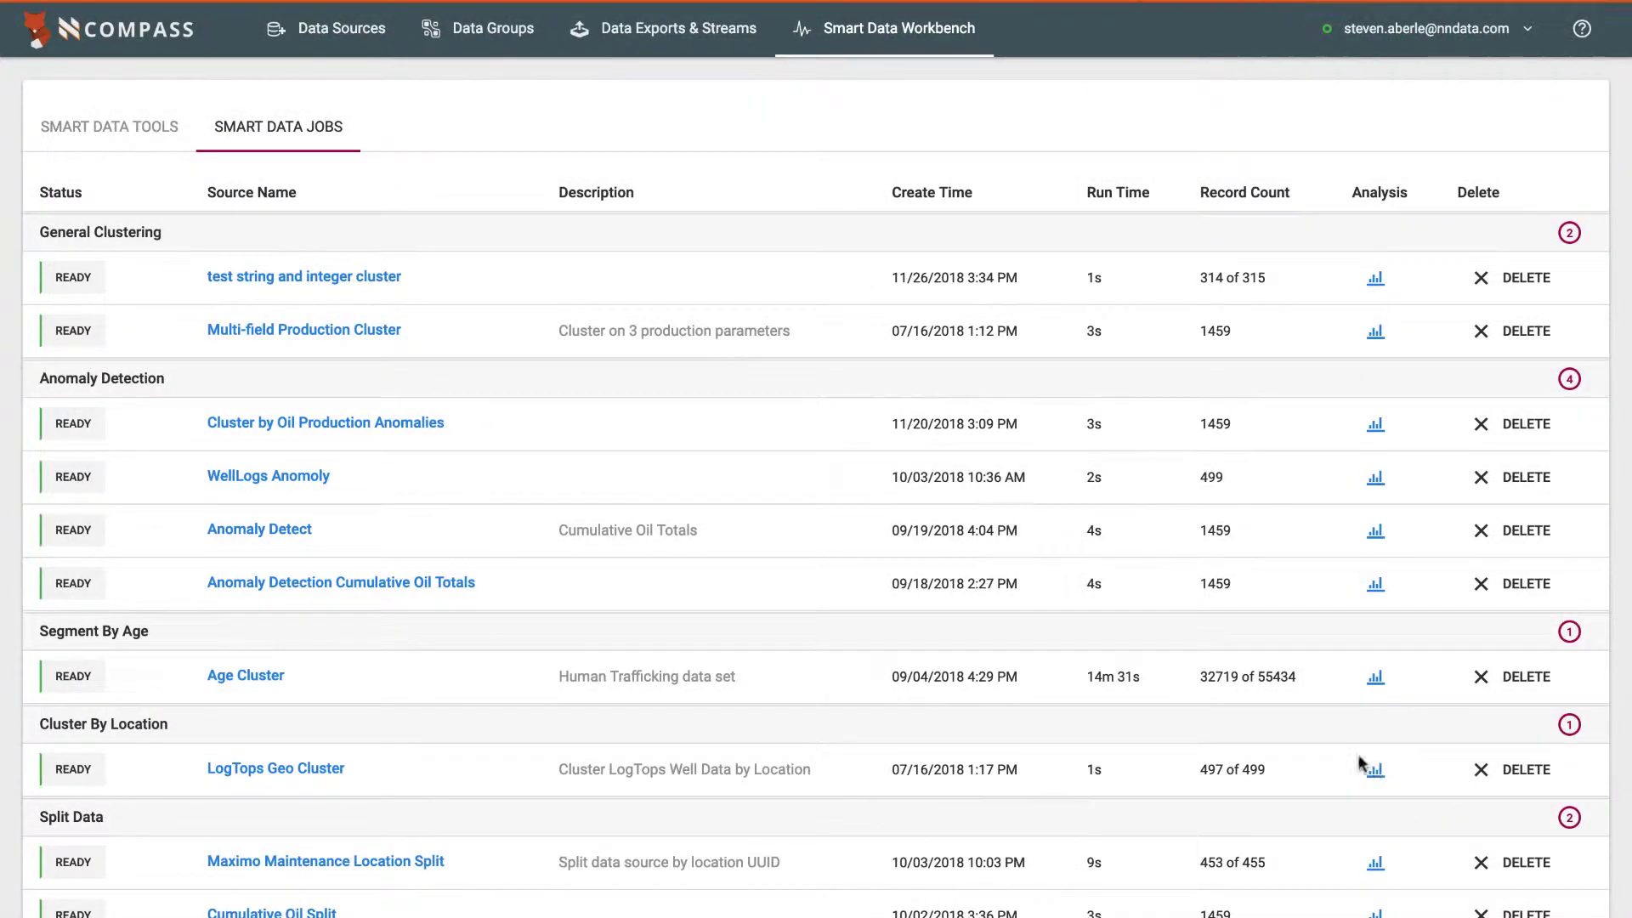
- Open the Radiology Report NLP results and read the first record's unstructured radiology report text
scroll(498, 600, down, 3)
scroll(500, 608, down, 1)
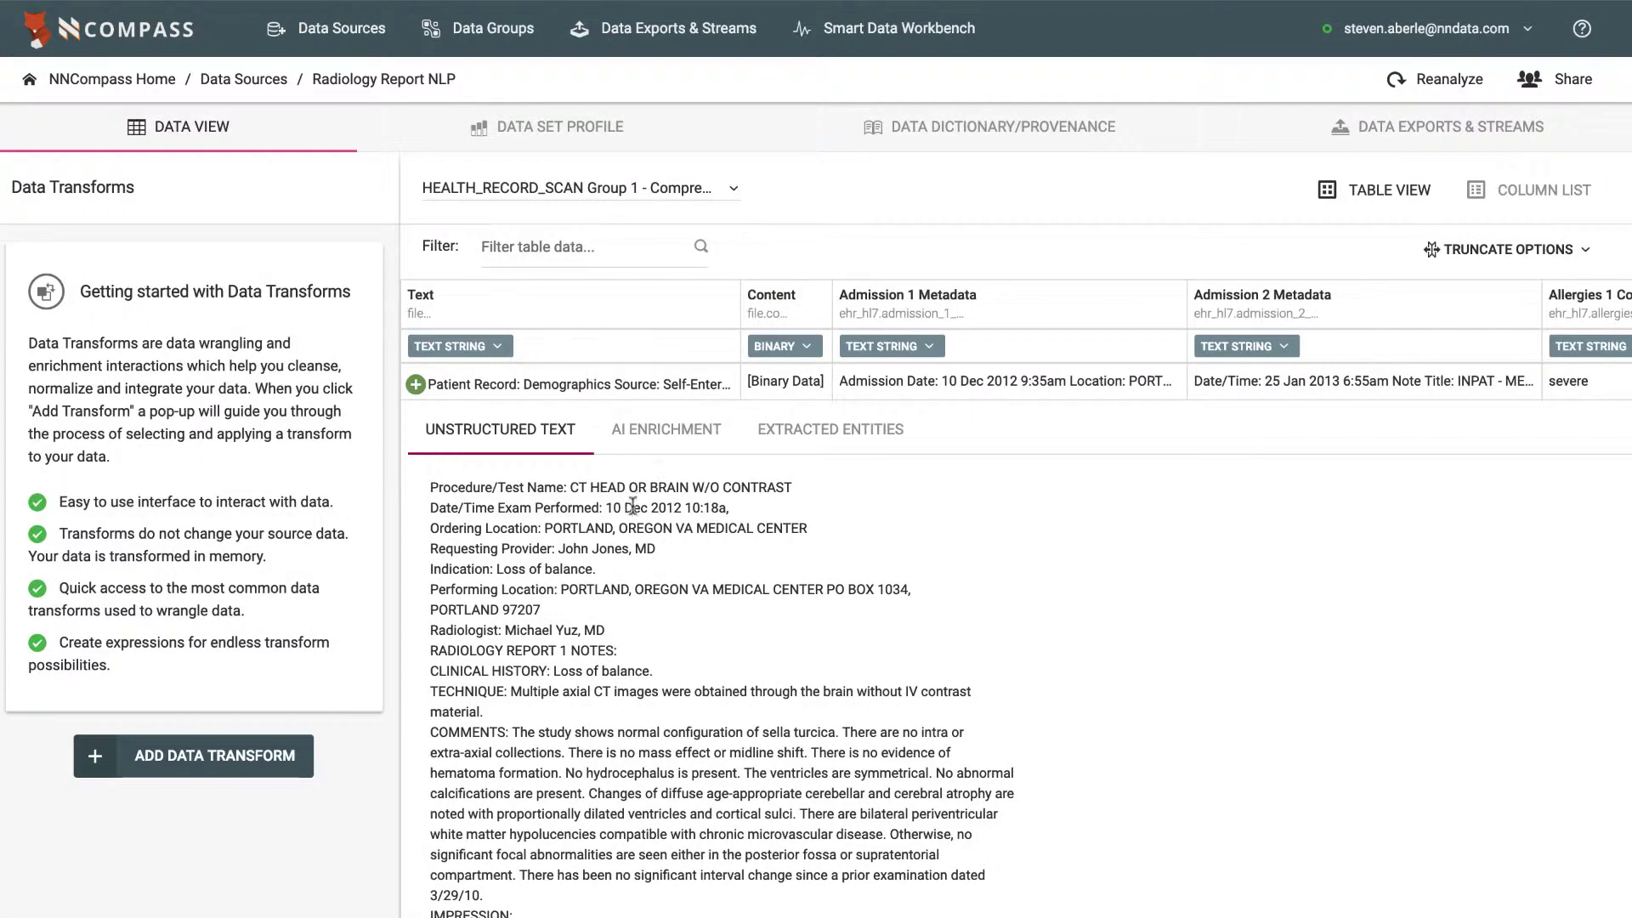
scroll(607, 655, down, 2)
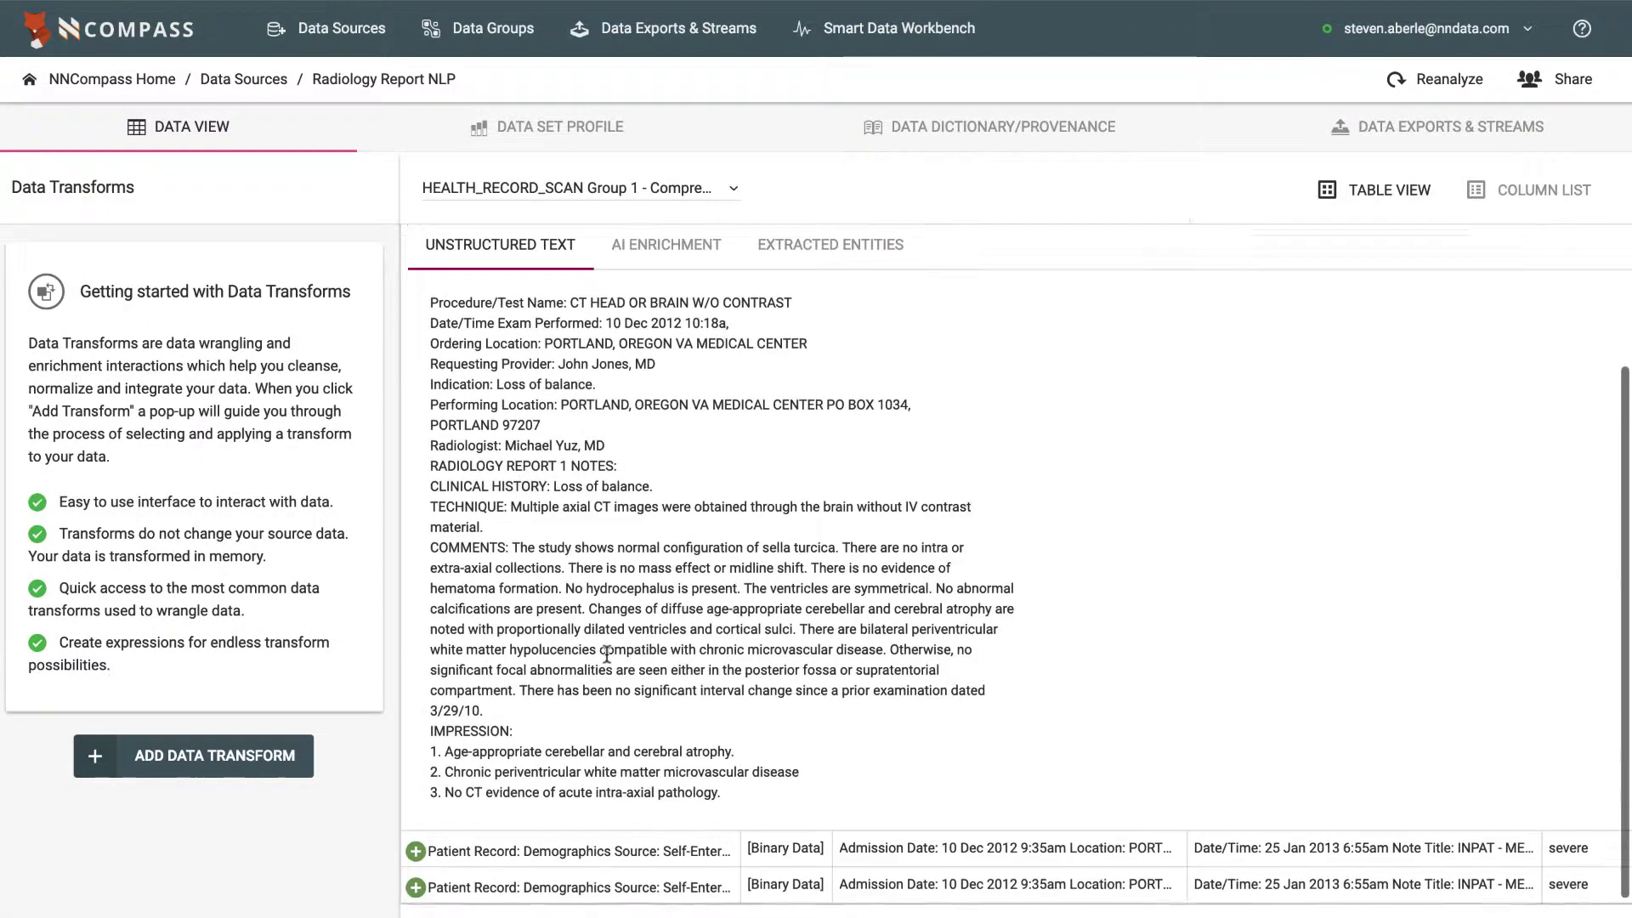
- Show the AI enrichment of the first record's radiology report and review its entity annotations from the procedure name down to the comments
scroll(607, 655, up, 2)
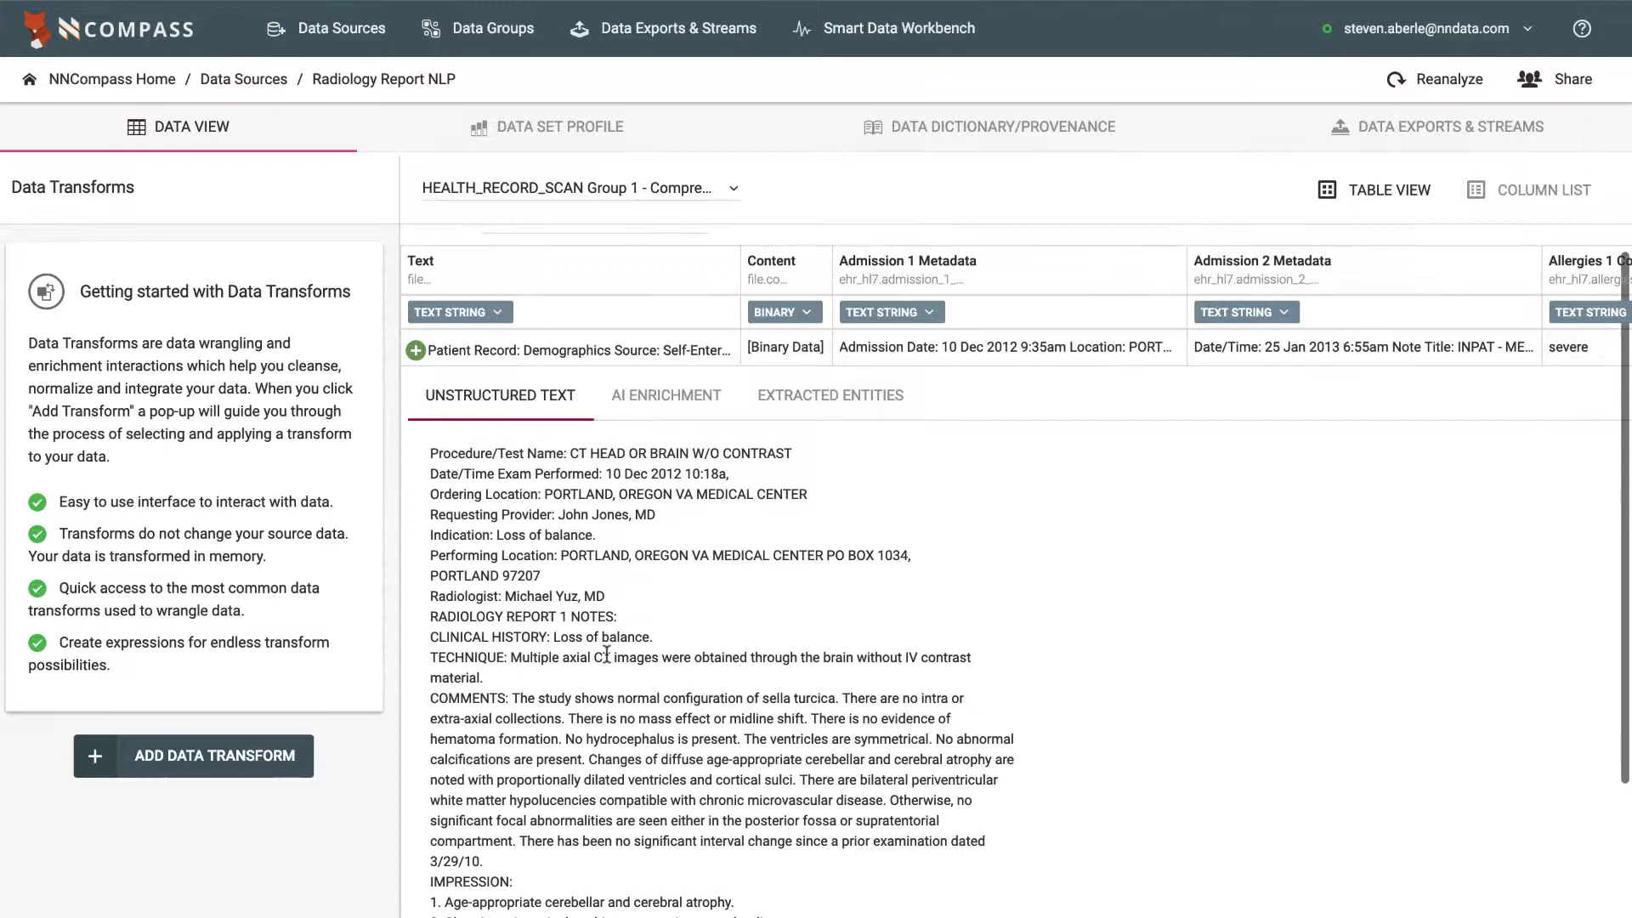
click(674, 395)
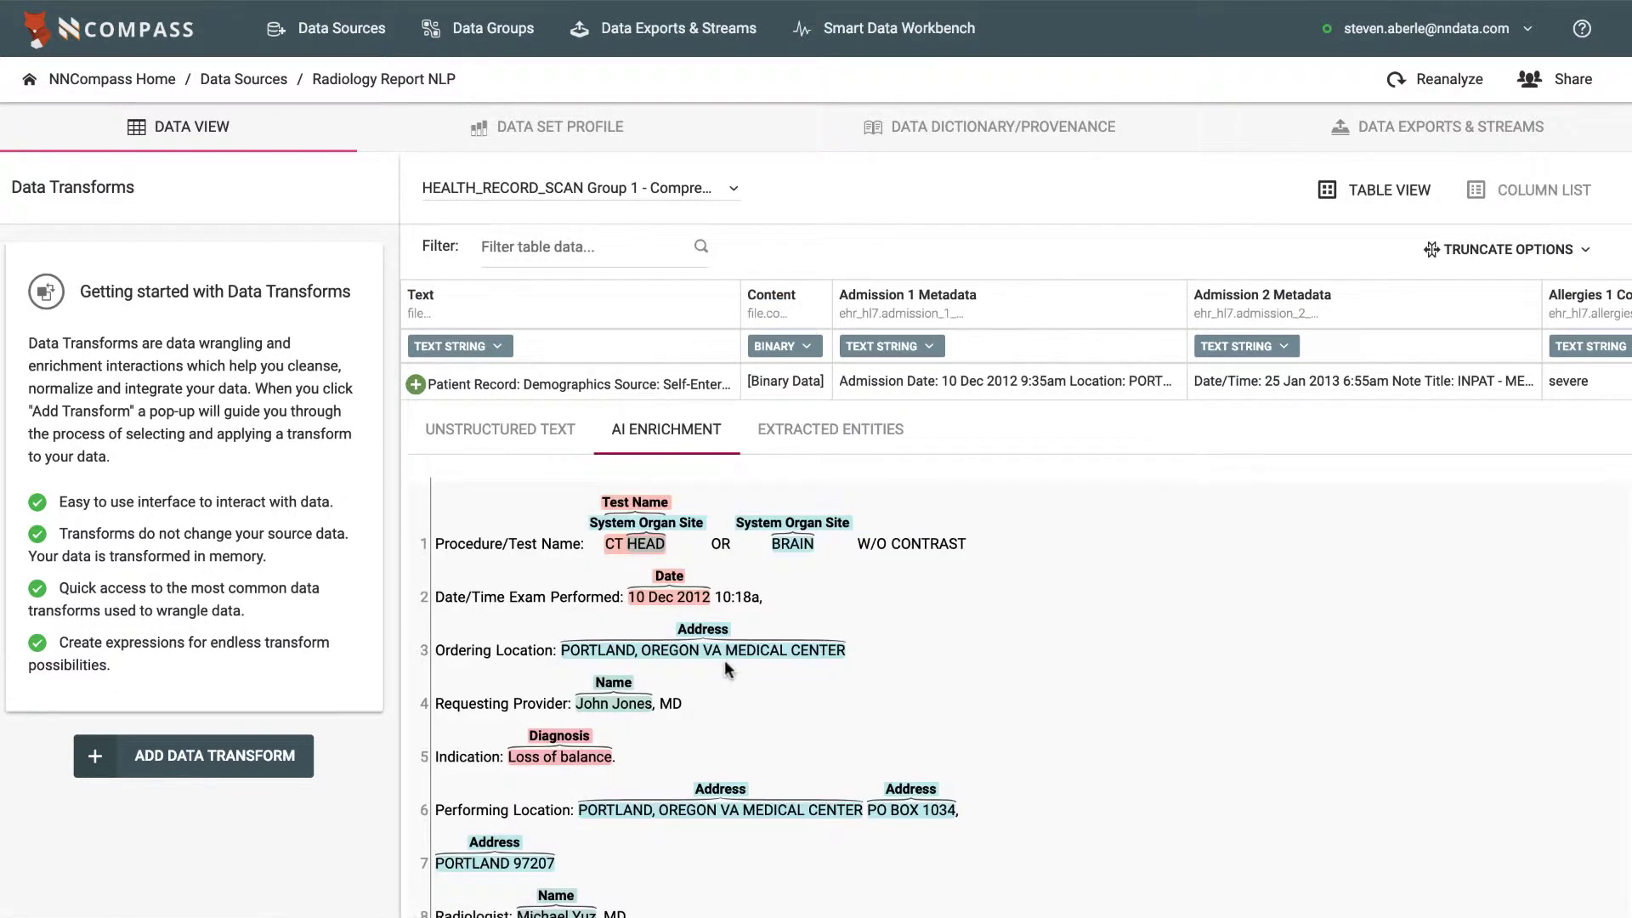
scroll(794, 723, down, 2)
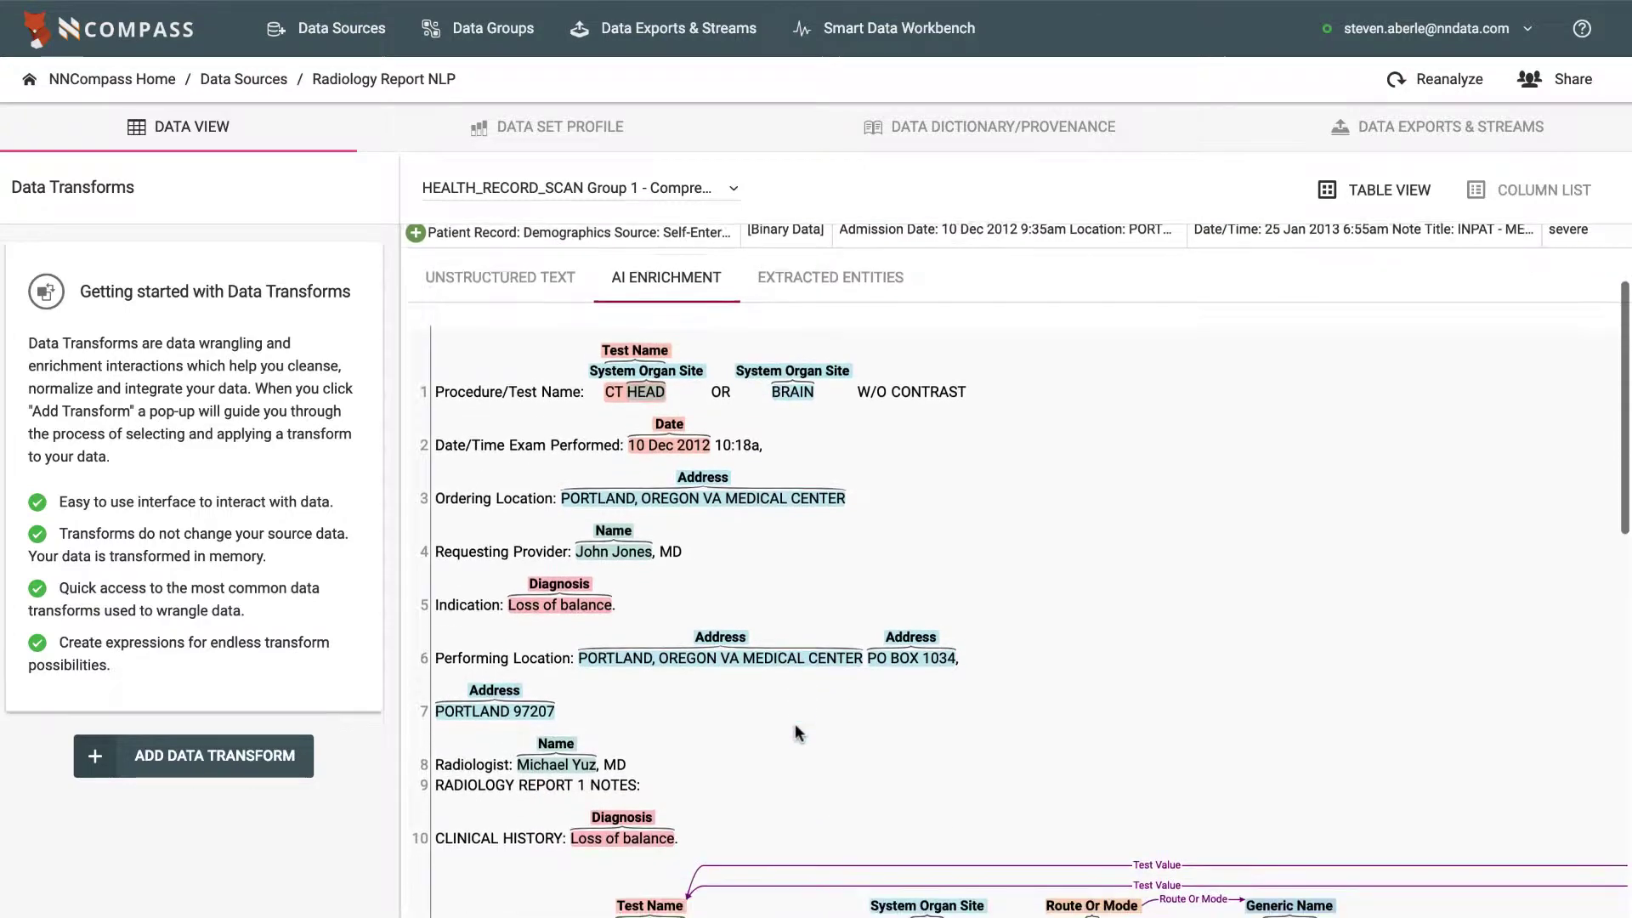
scroll(796, 729, down, 3)
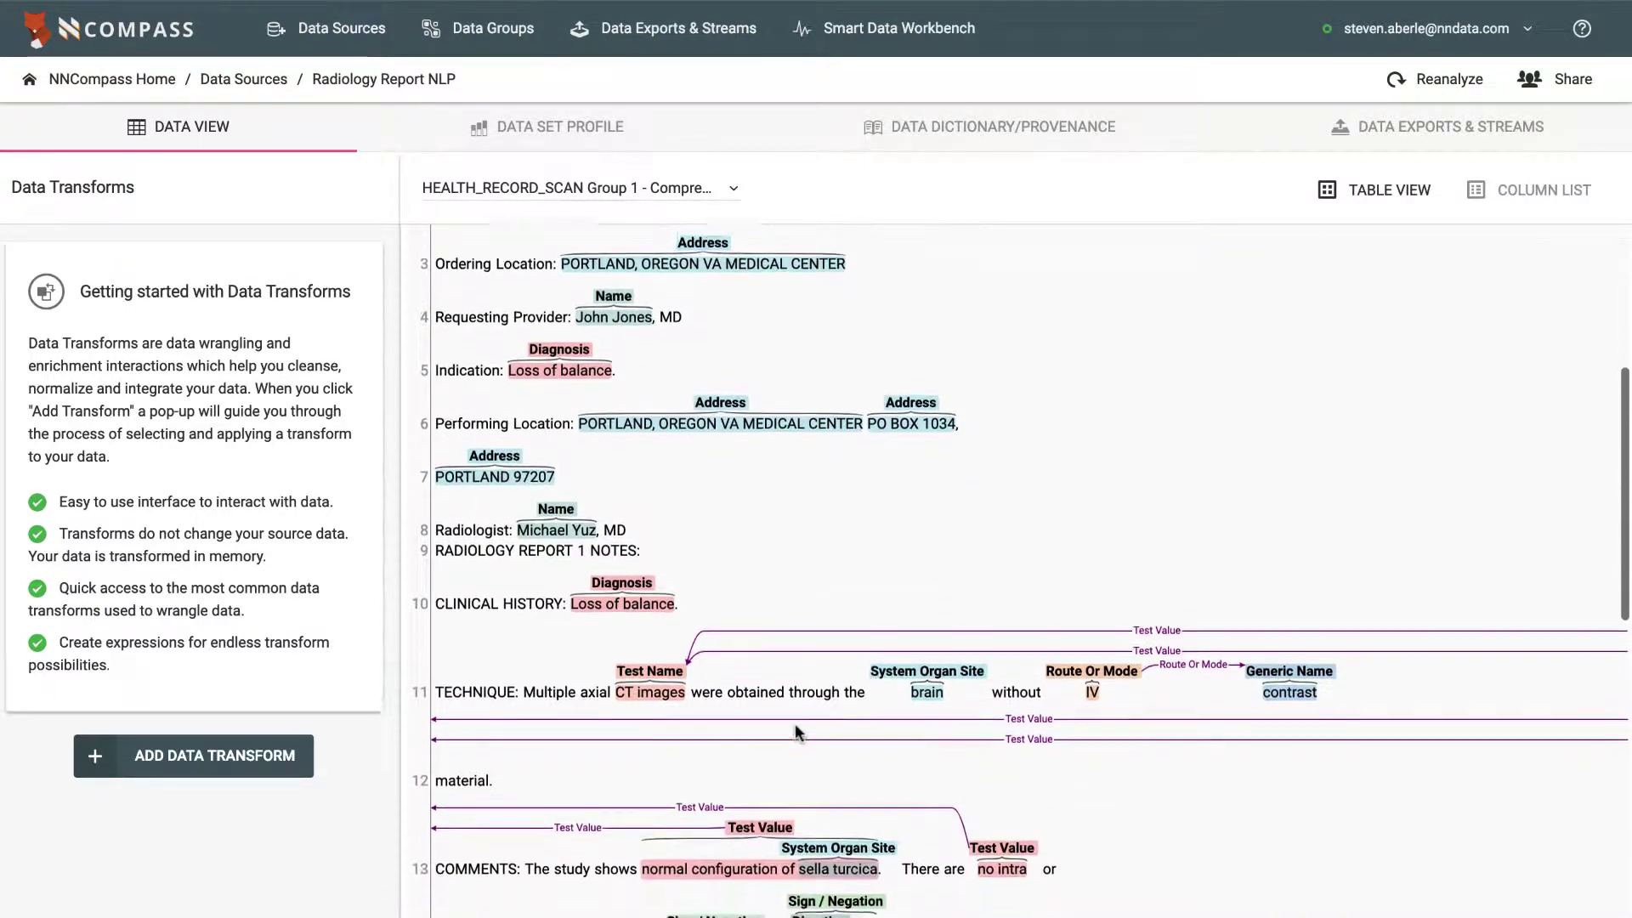
scroll(797, 731, down, 3)
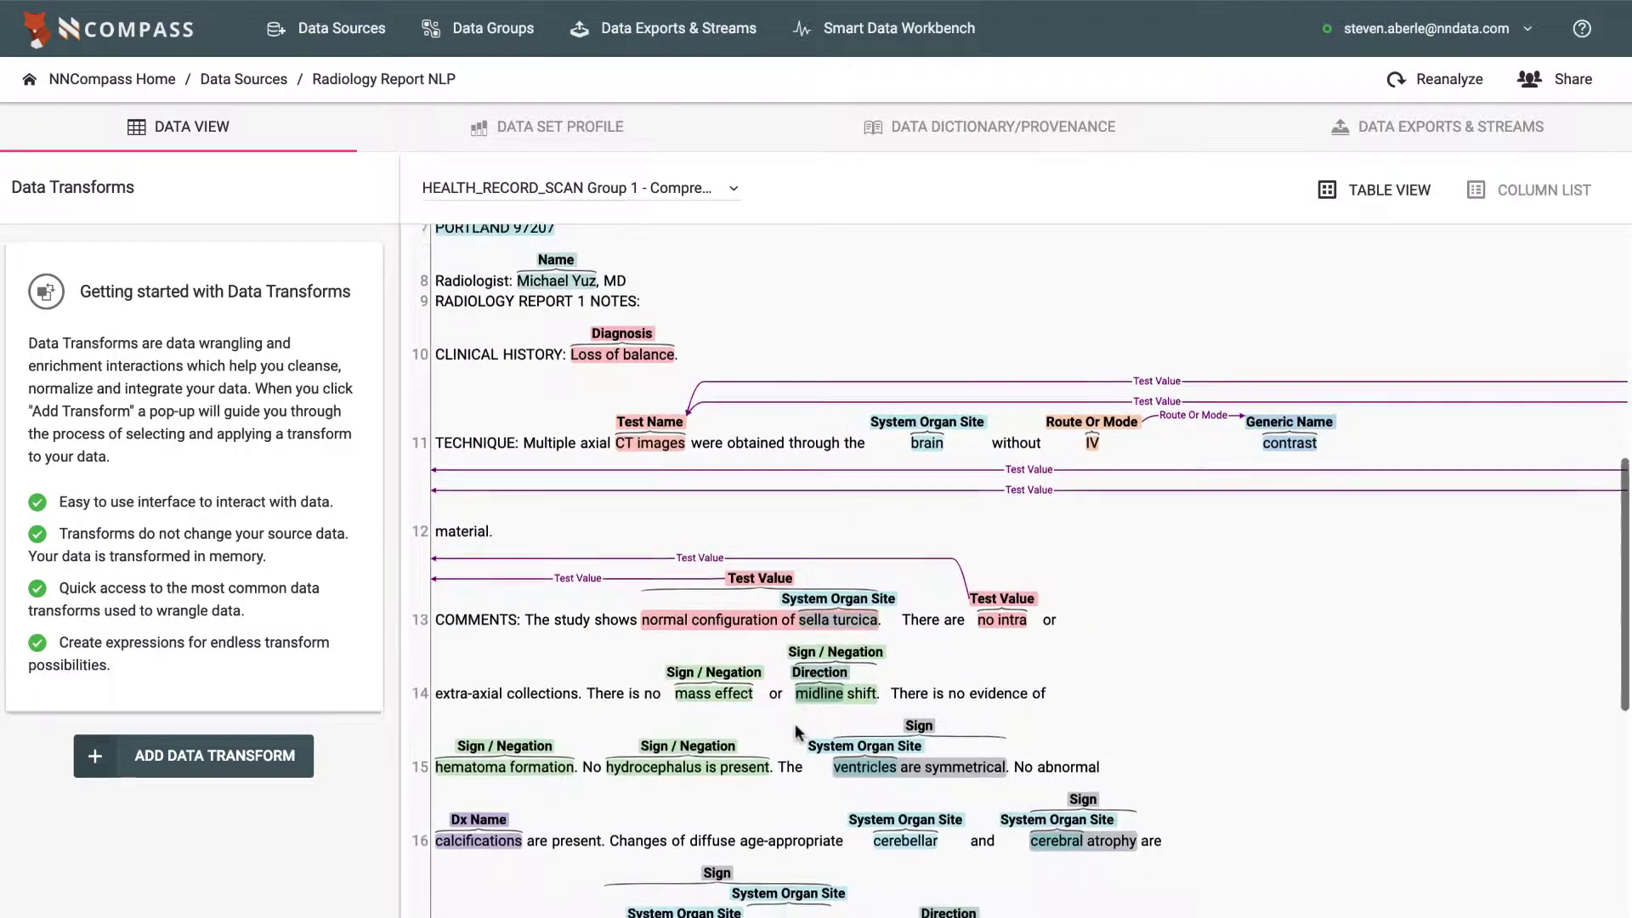
scroll(797, 731, down, 1)
scroll(796, 726, down, 1)
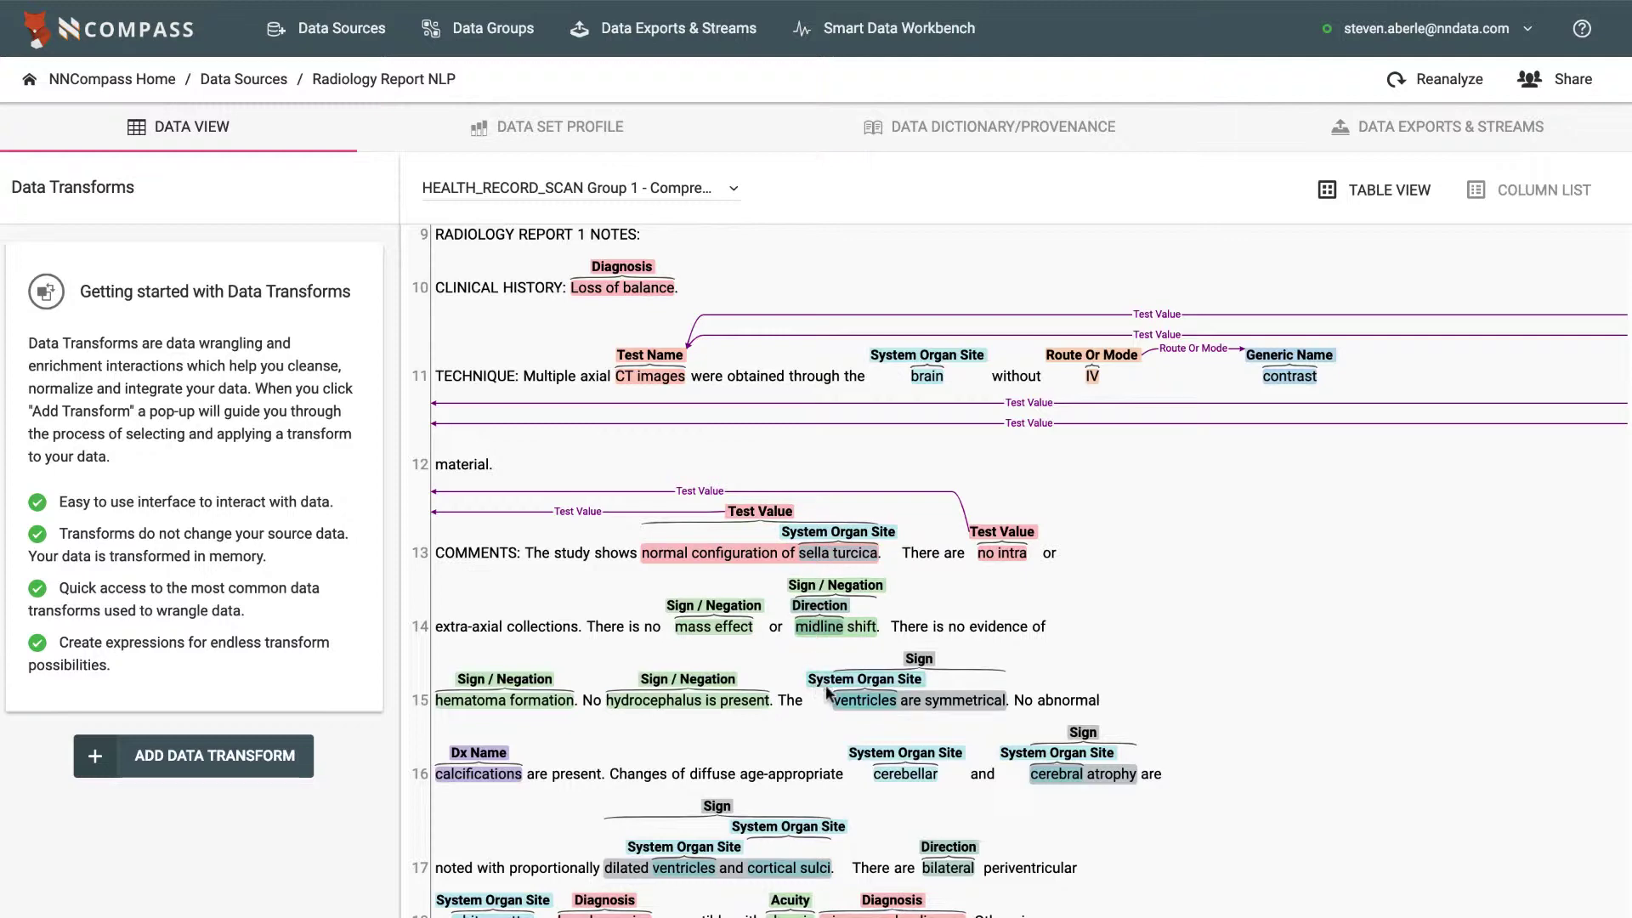
scroll(852, 704, down, 3)
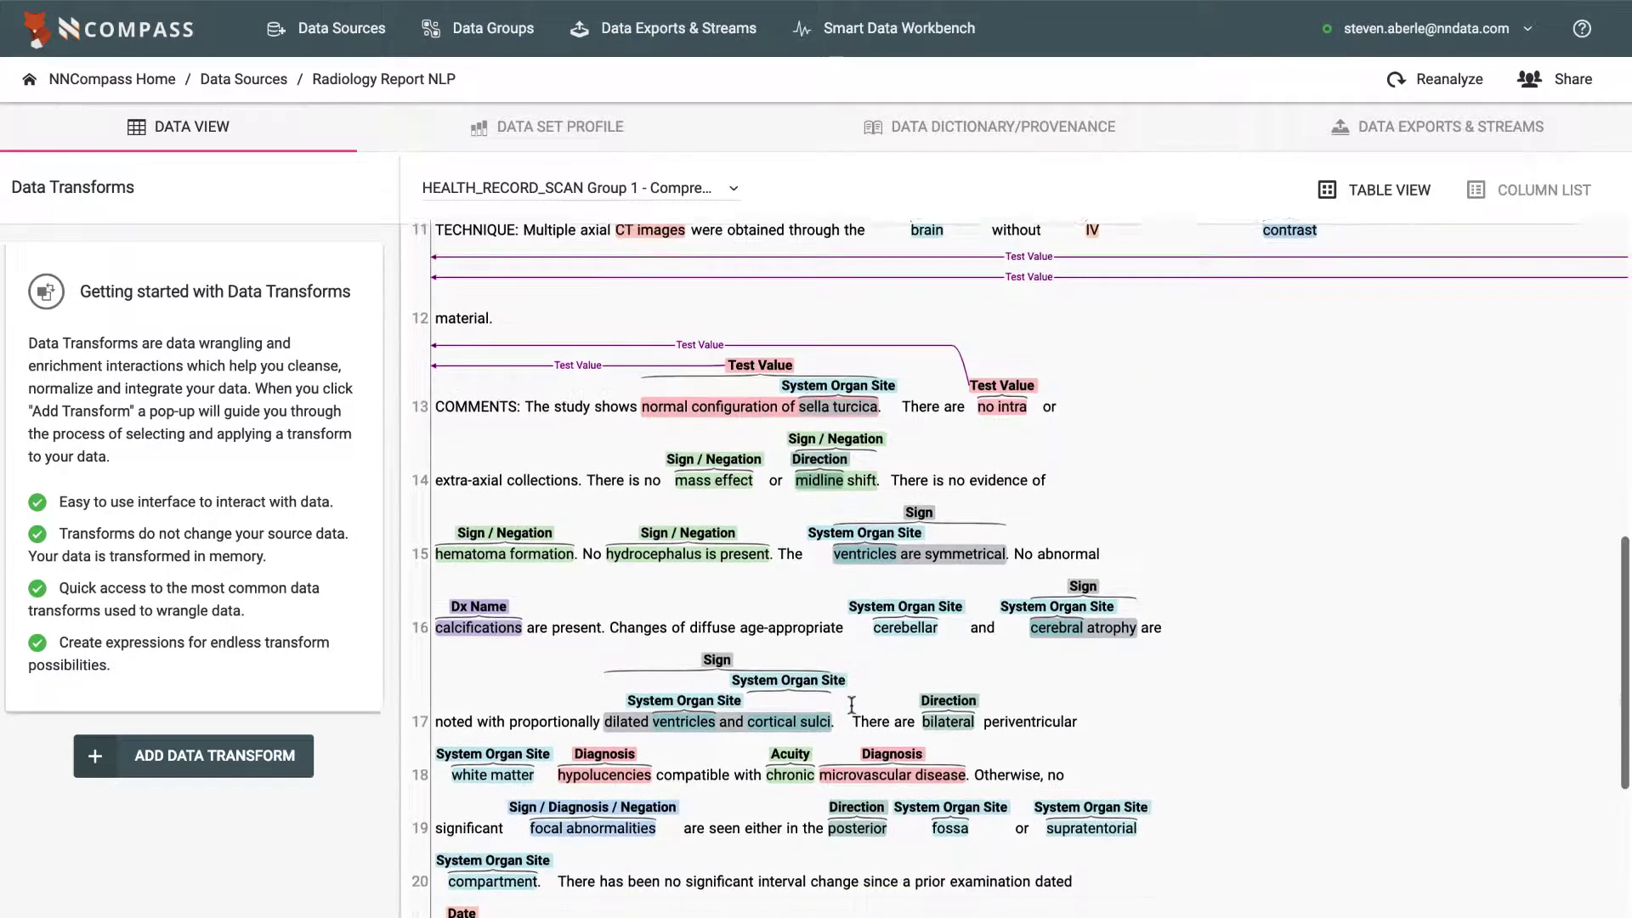
- Show the first record's extracted entities and review their types, categories, traits and confidence scores, including the nested test values
scroll(852, 705, up, 12)
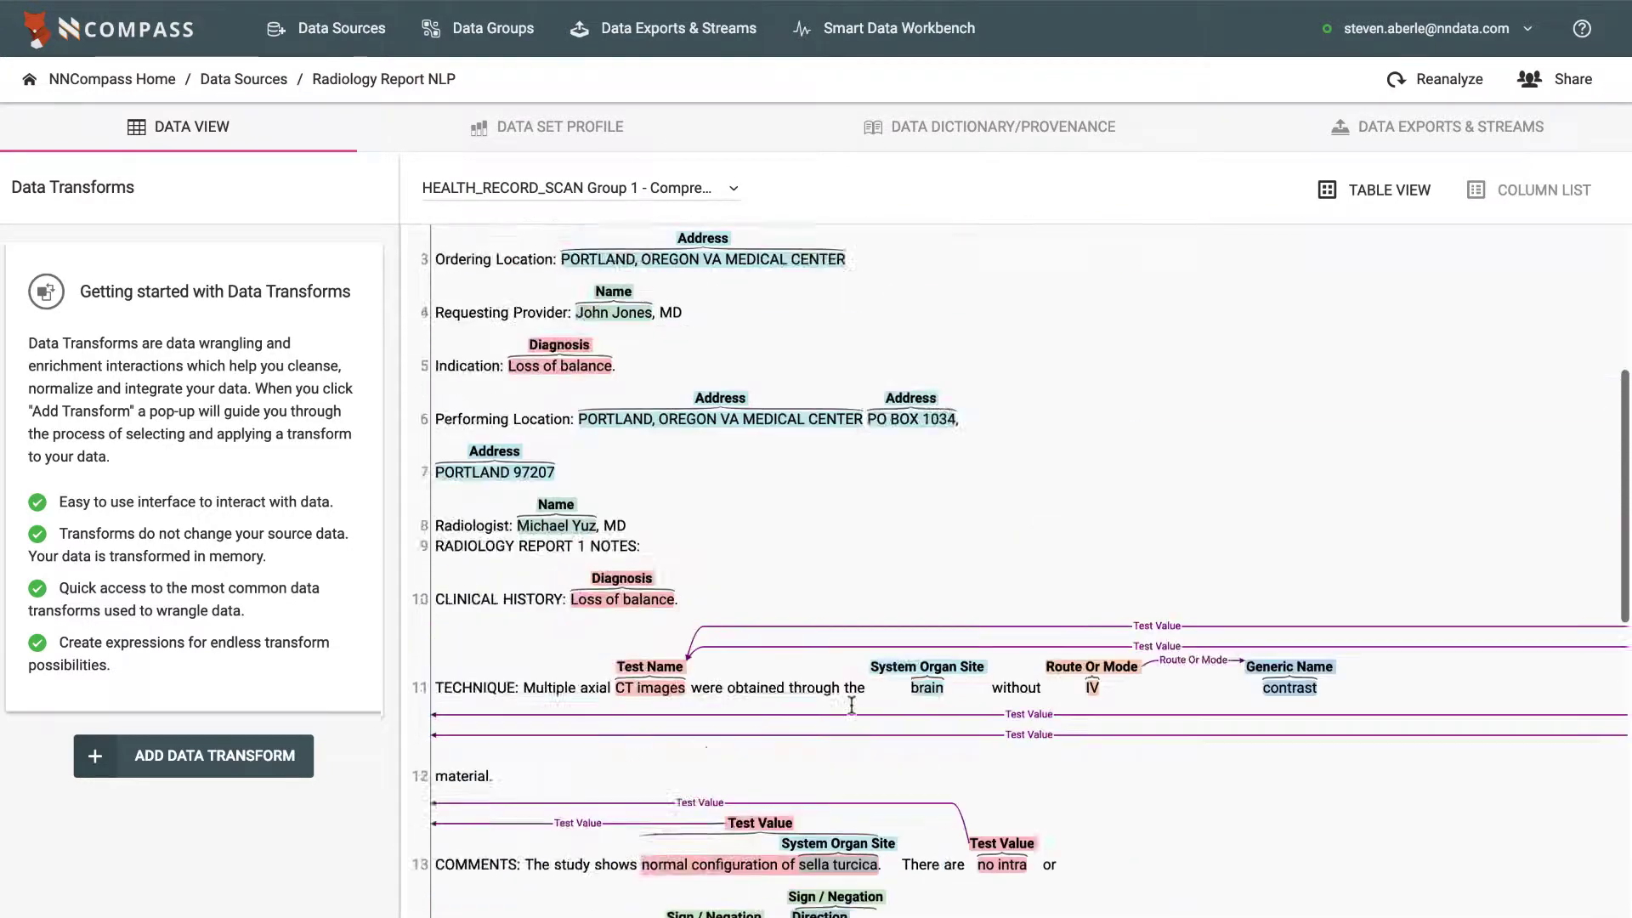
click(829, 432)
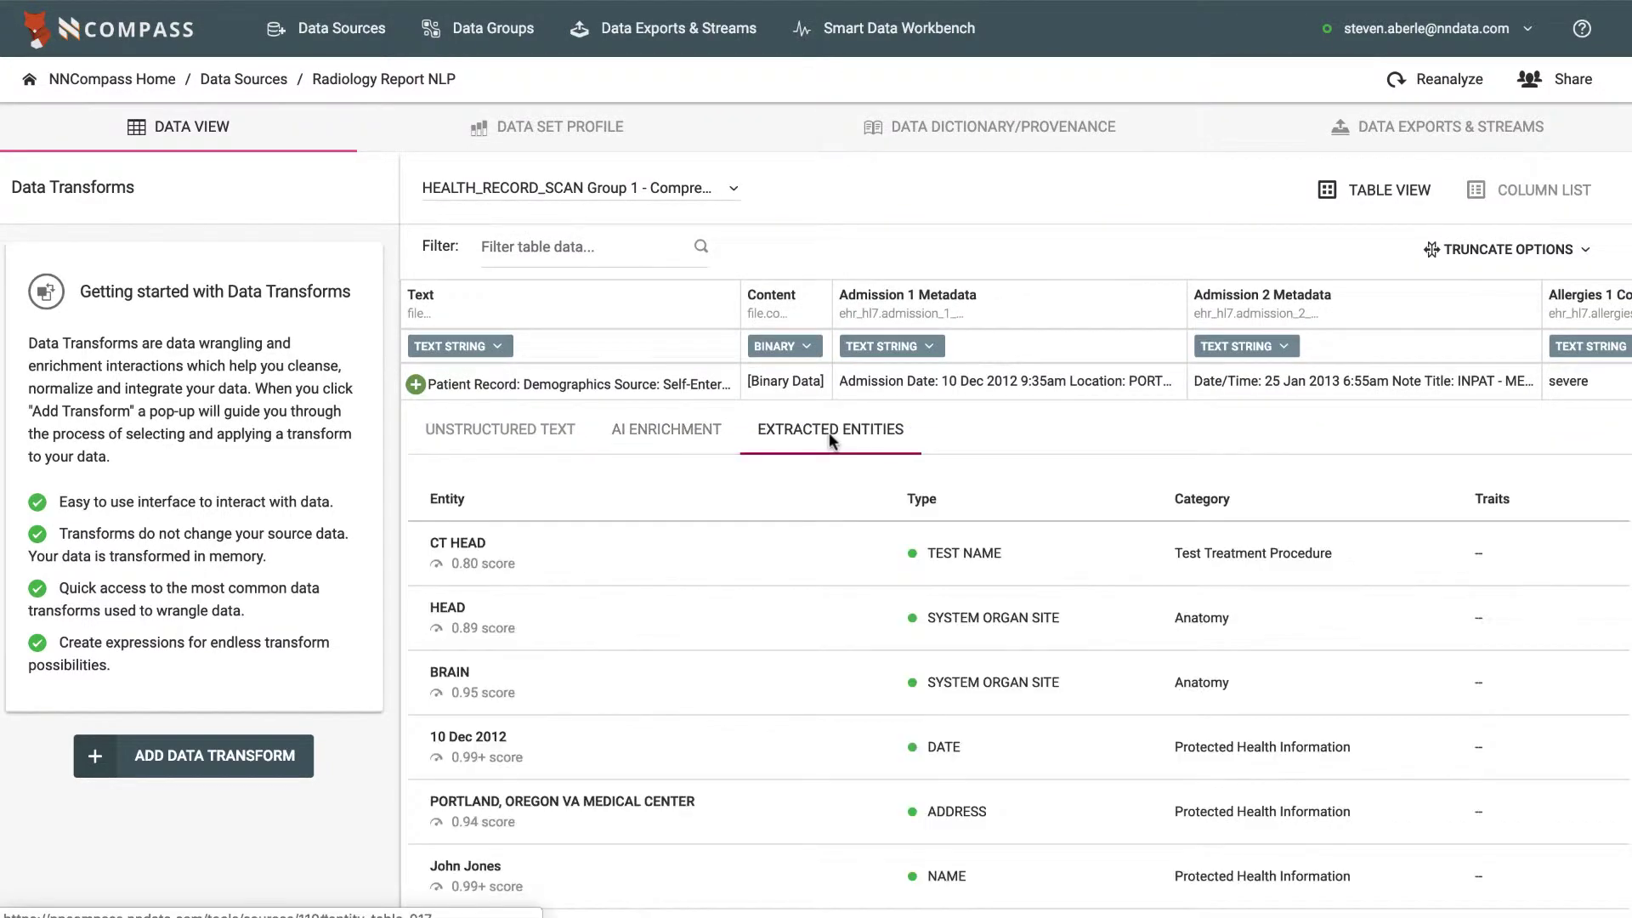
scroll(825, 721, down, 2)
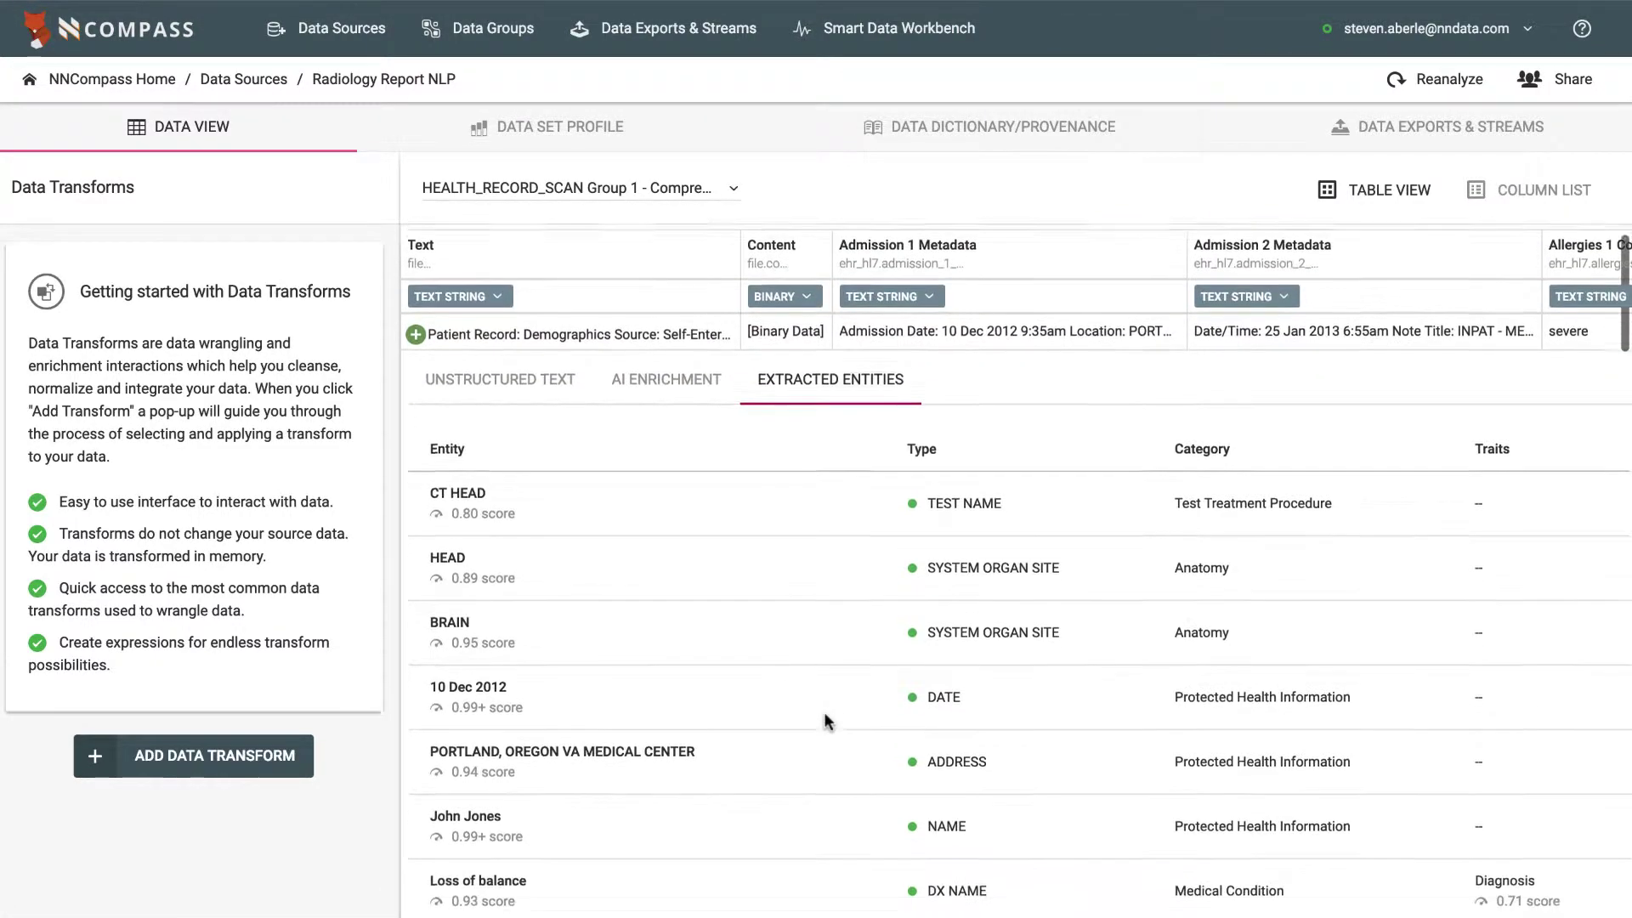
scroll(824, 718, down, 3)
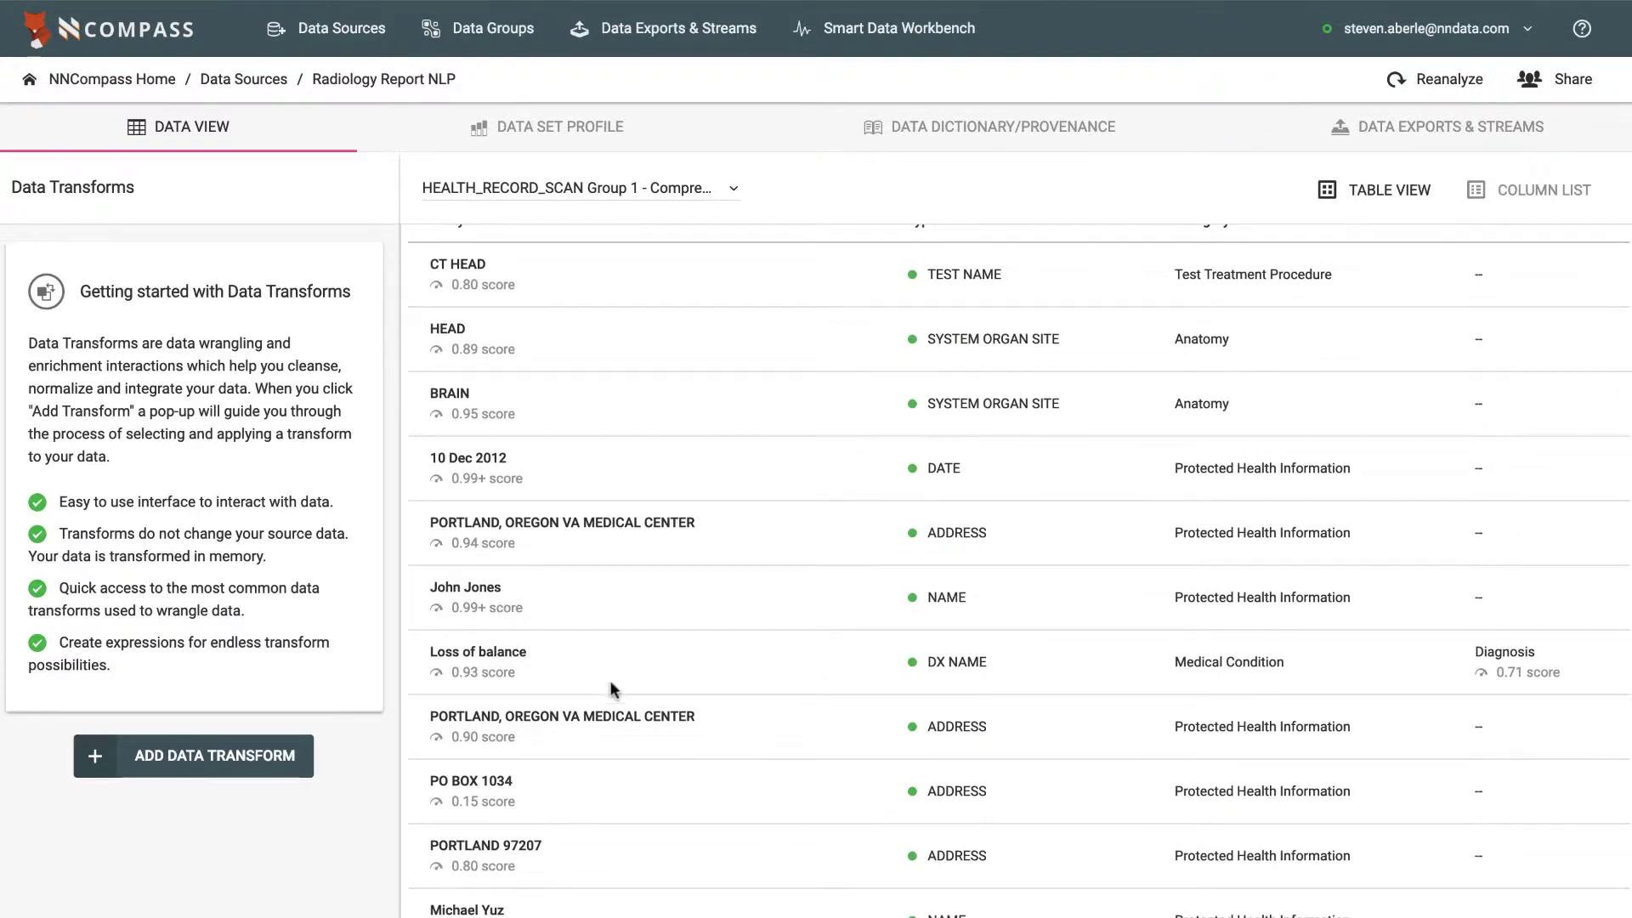
scroll(643, 713, down, 4)
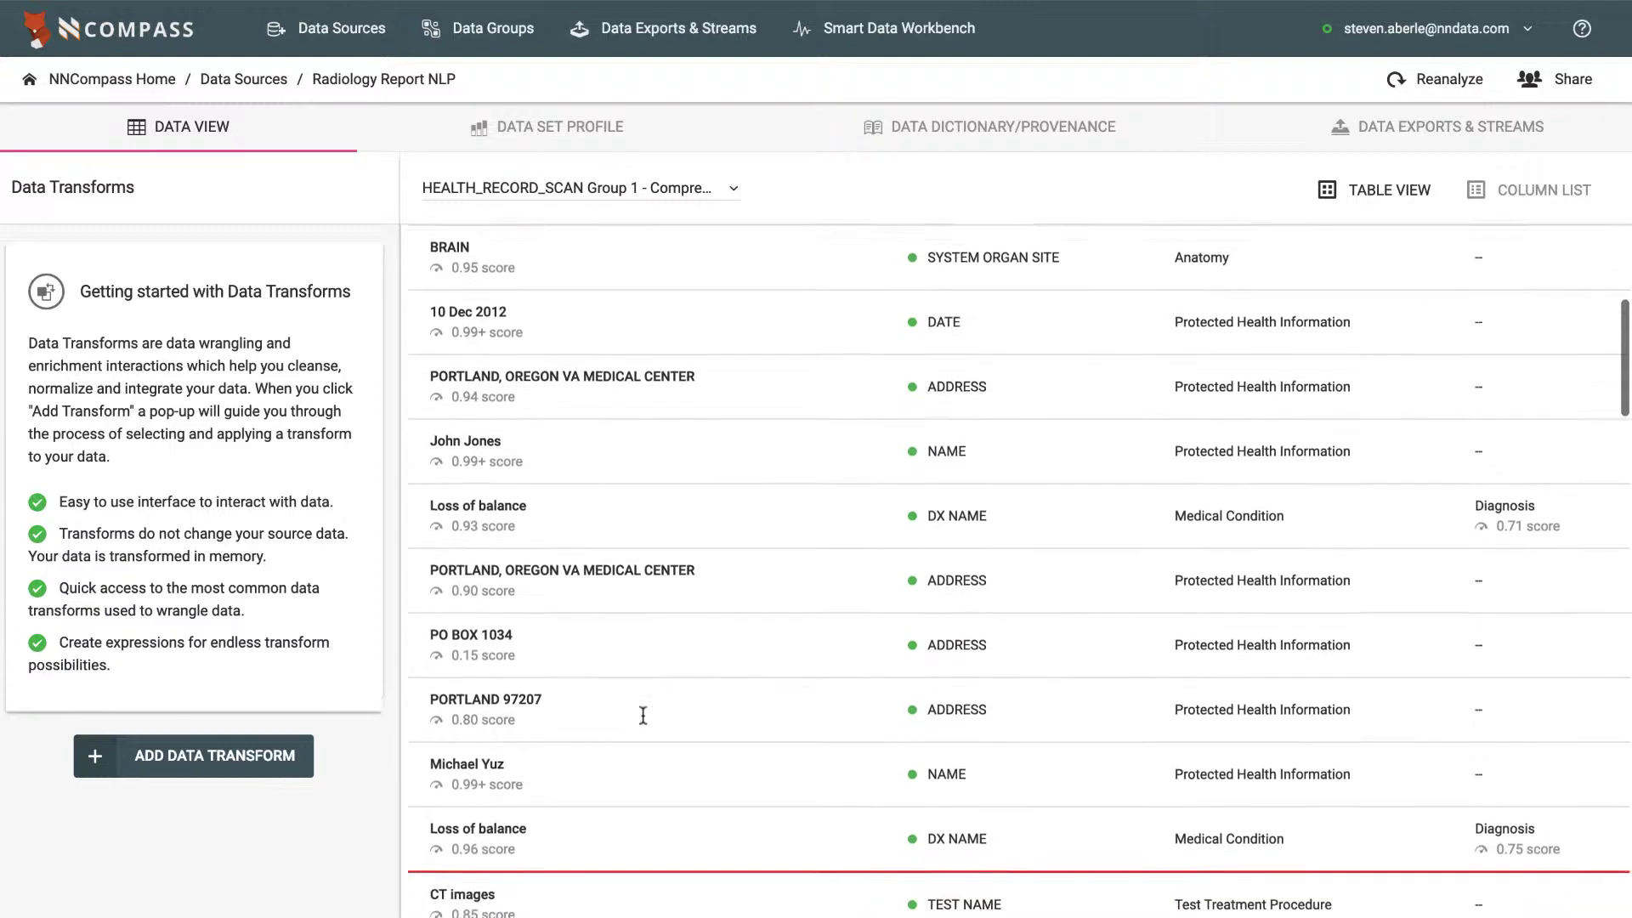
scroll(643, 715, down, 4)
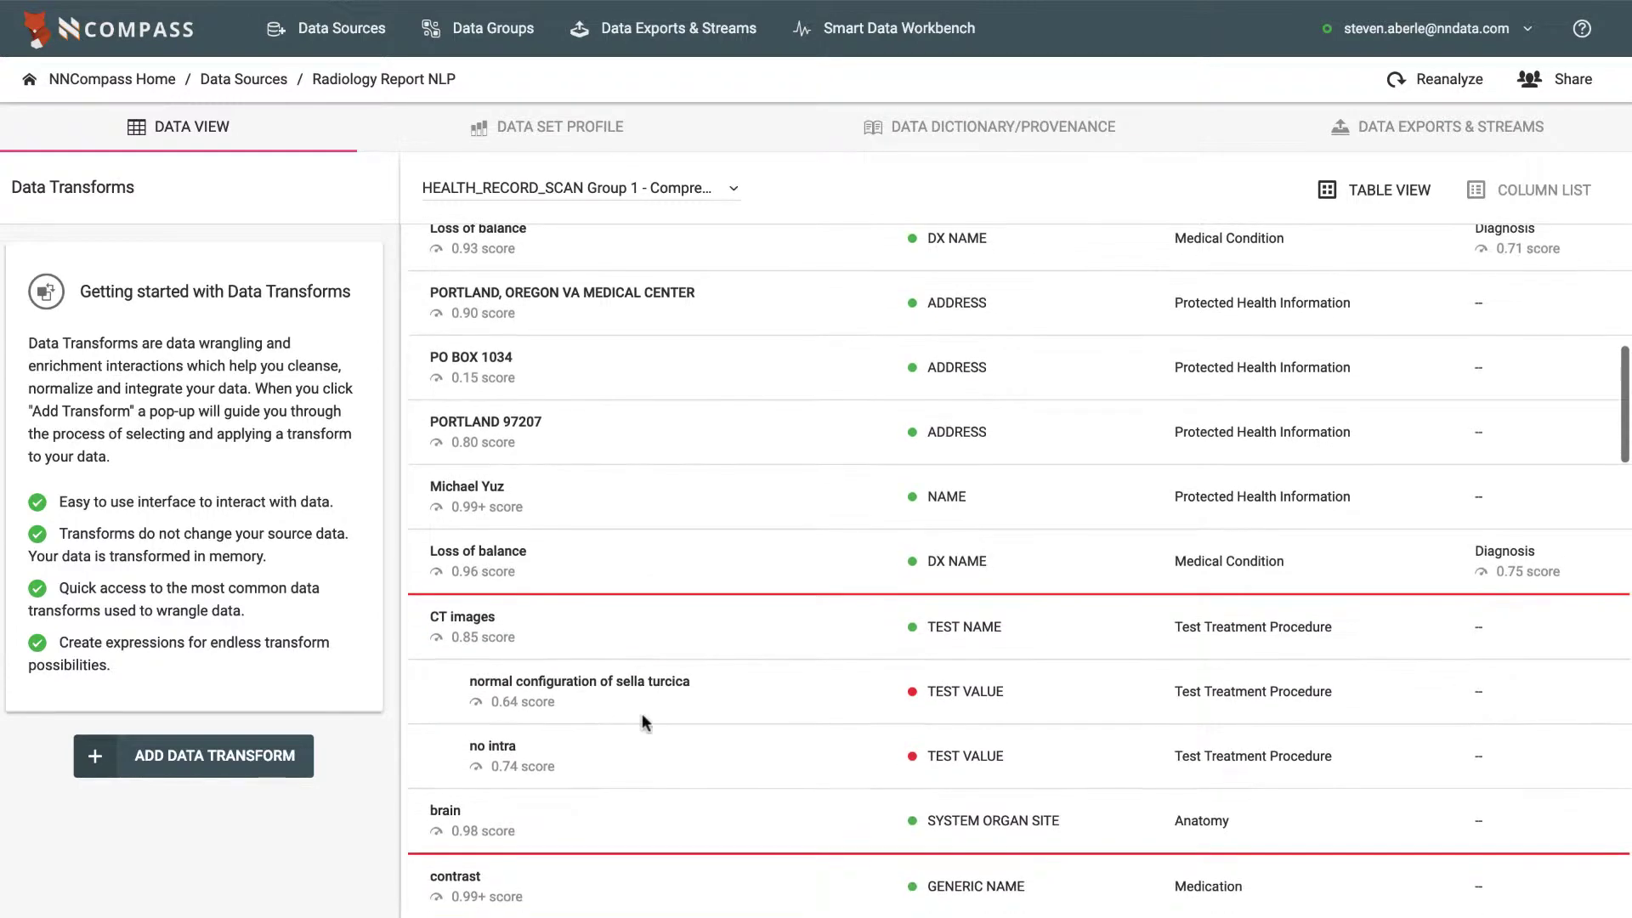
scroll(643, 720, down, 3)
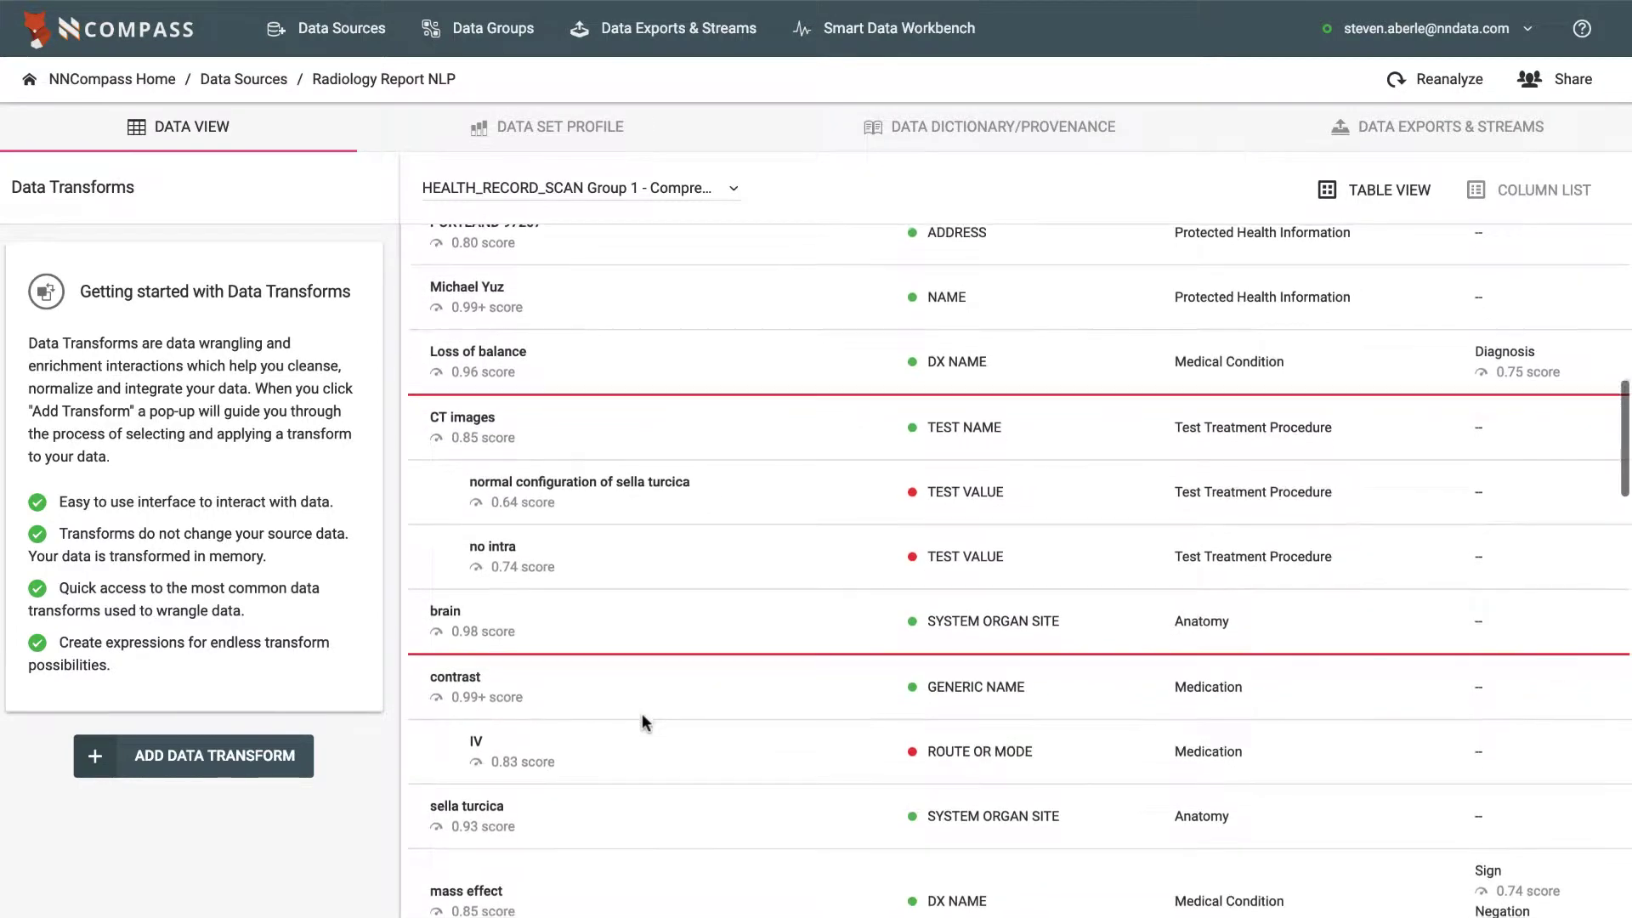
scroll(643, 719, down, 2)
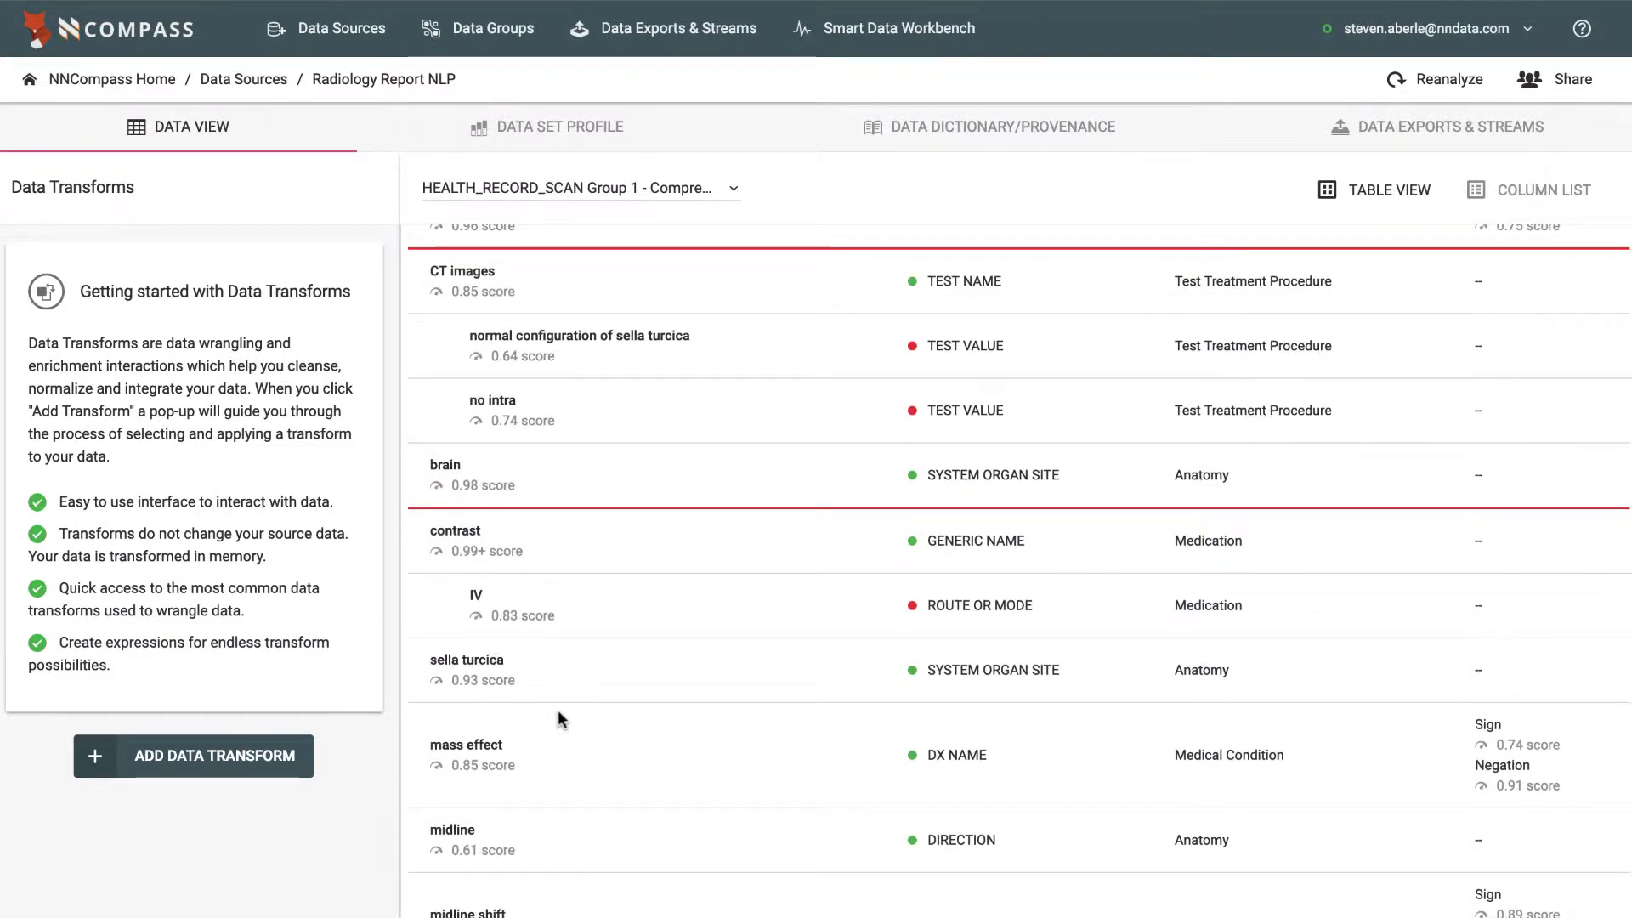
scroll(558, 714, down, 3)
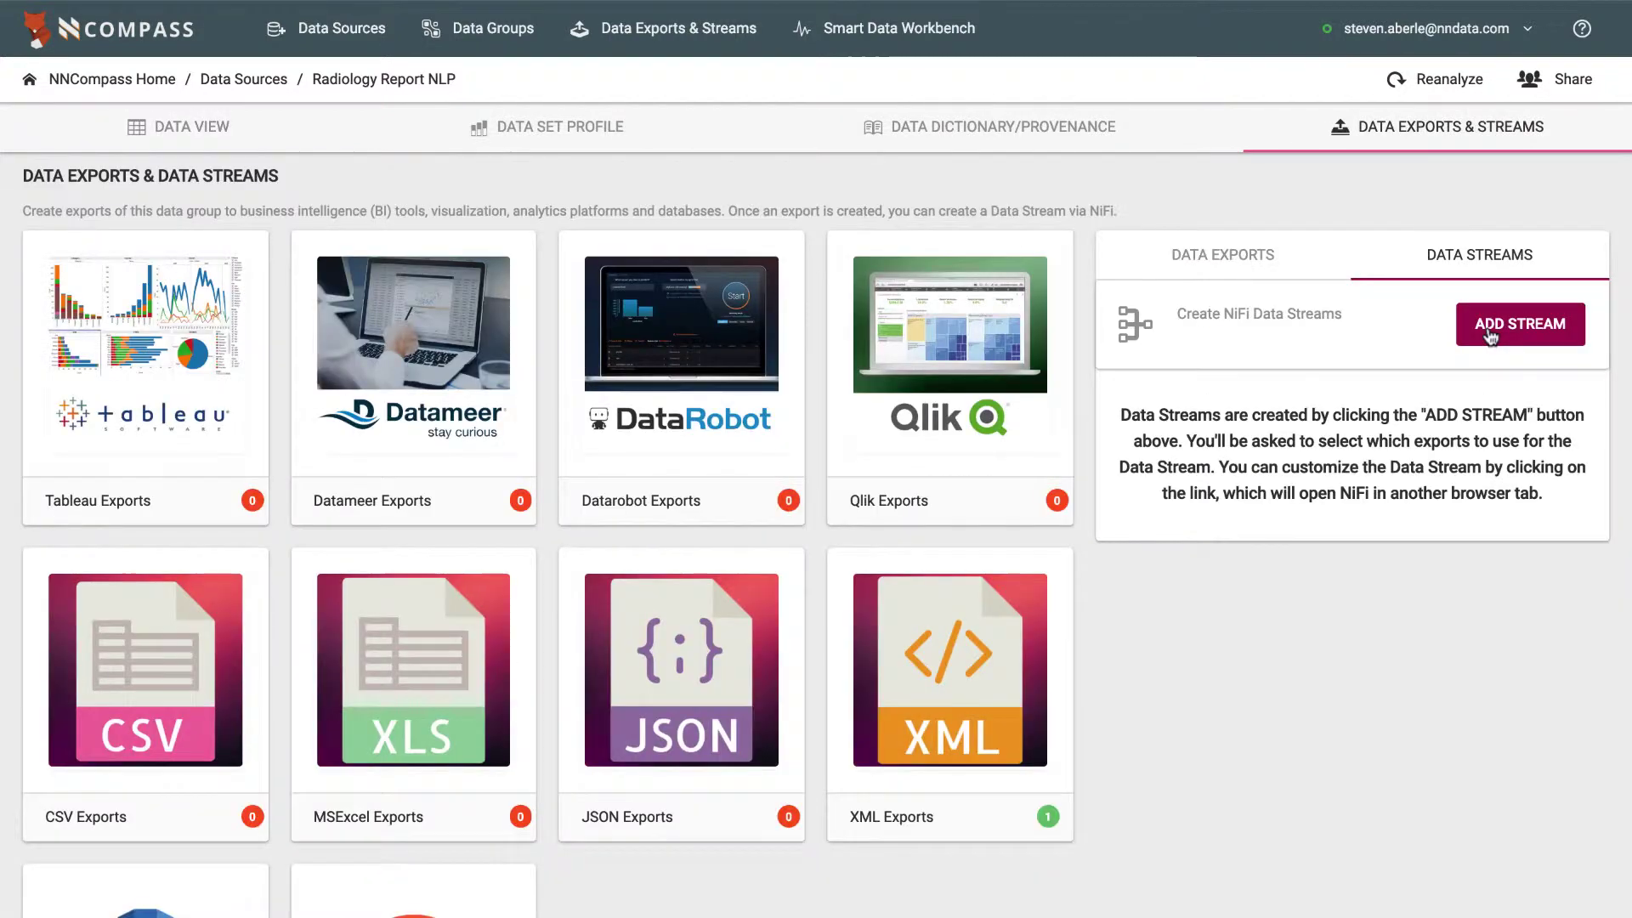
- Create an Apache NiFi data stream named Health Record Stream using the XML Health Record Export Test export
click(1488, 328)
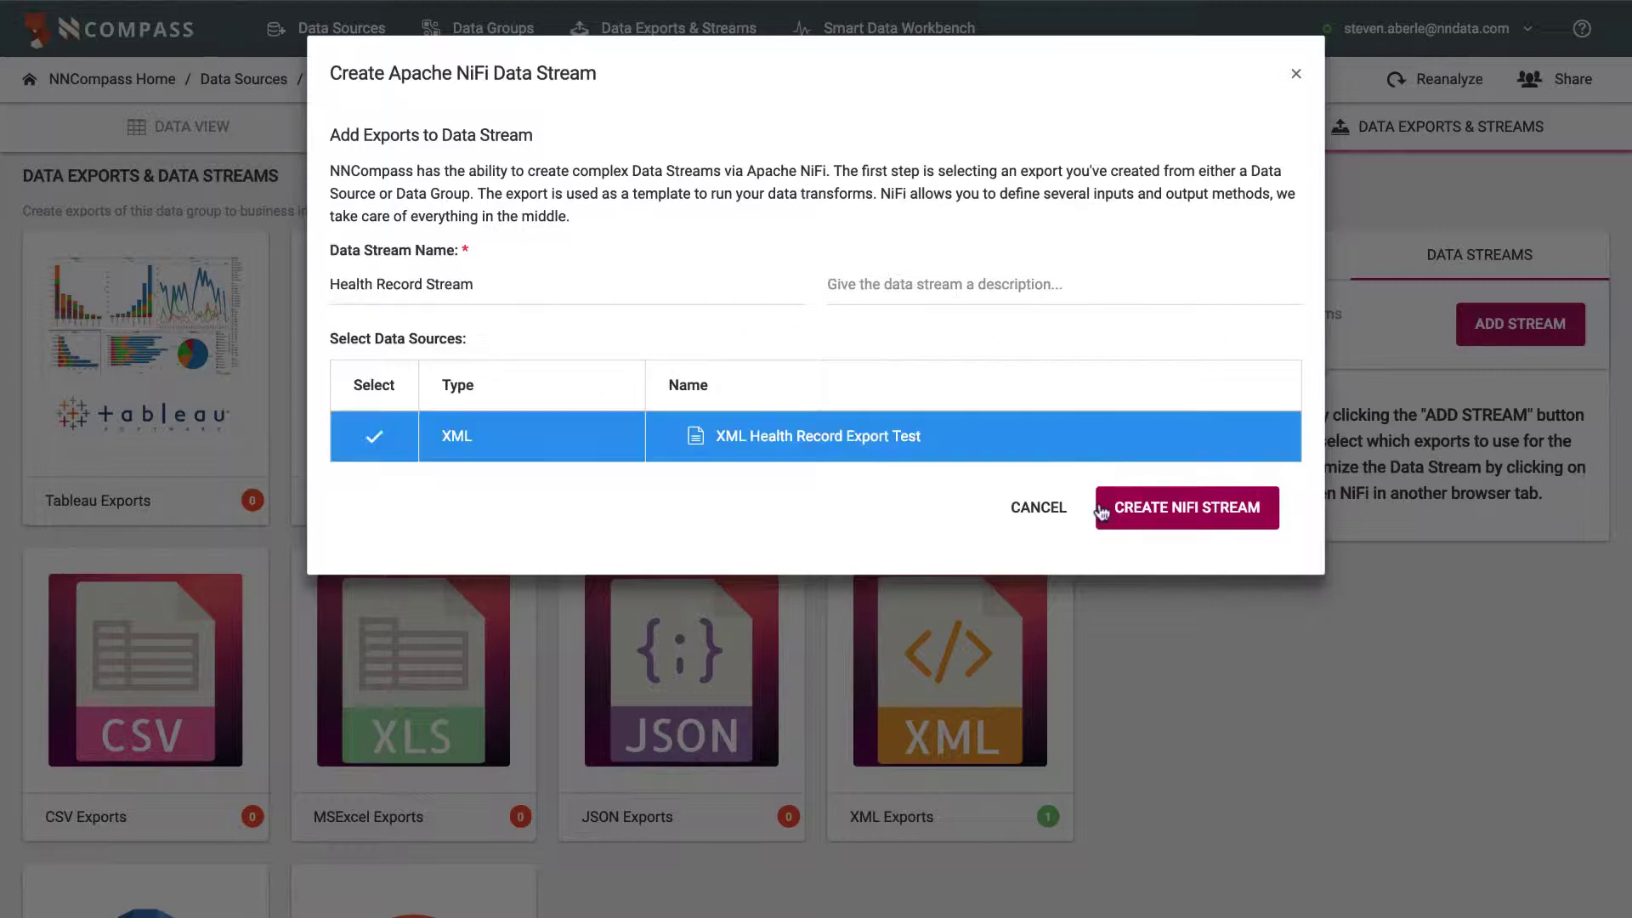
click(1100, 504)
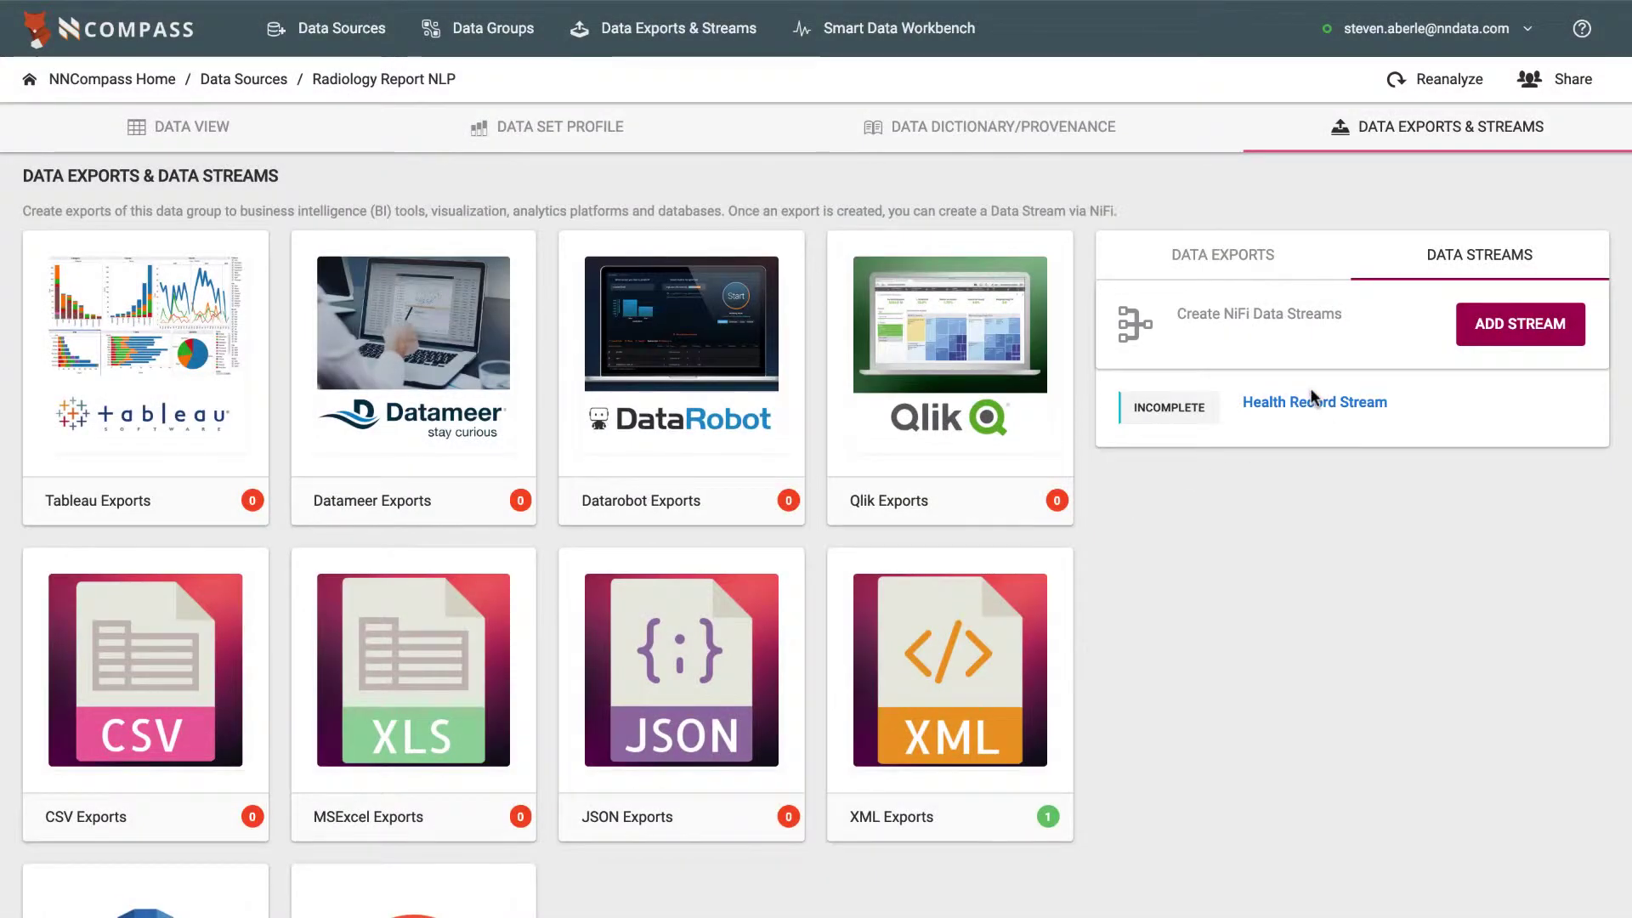
- Show the existing data exports, look over the available export formats, and open the settings for a new XML export
click(1214, 251)
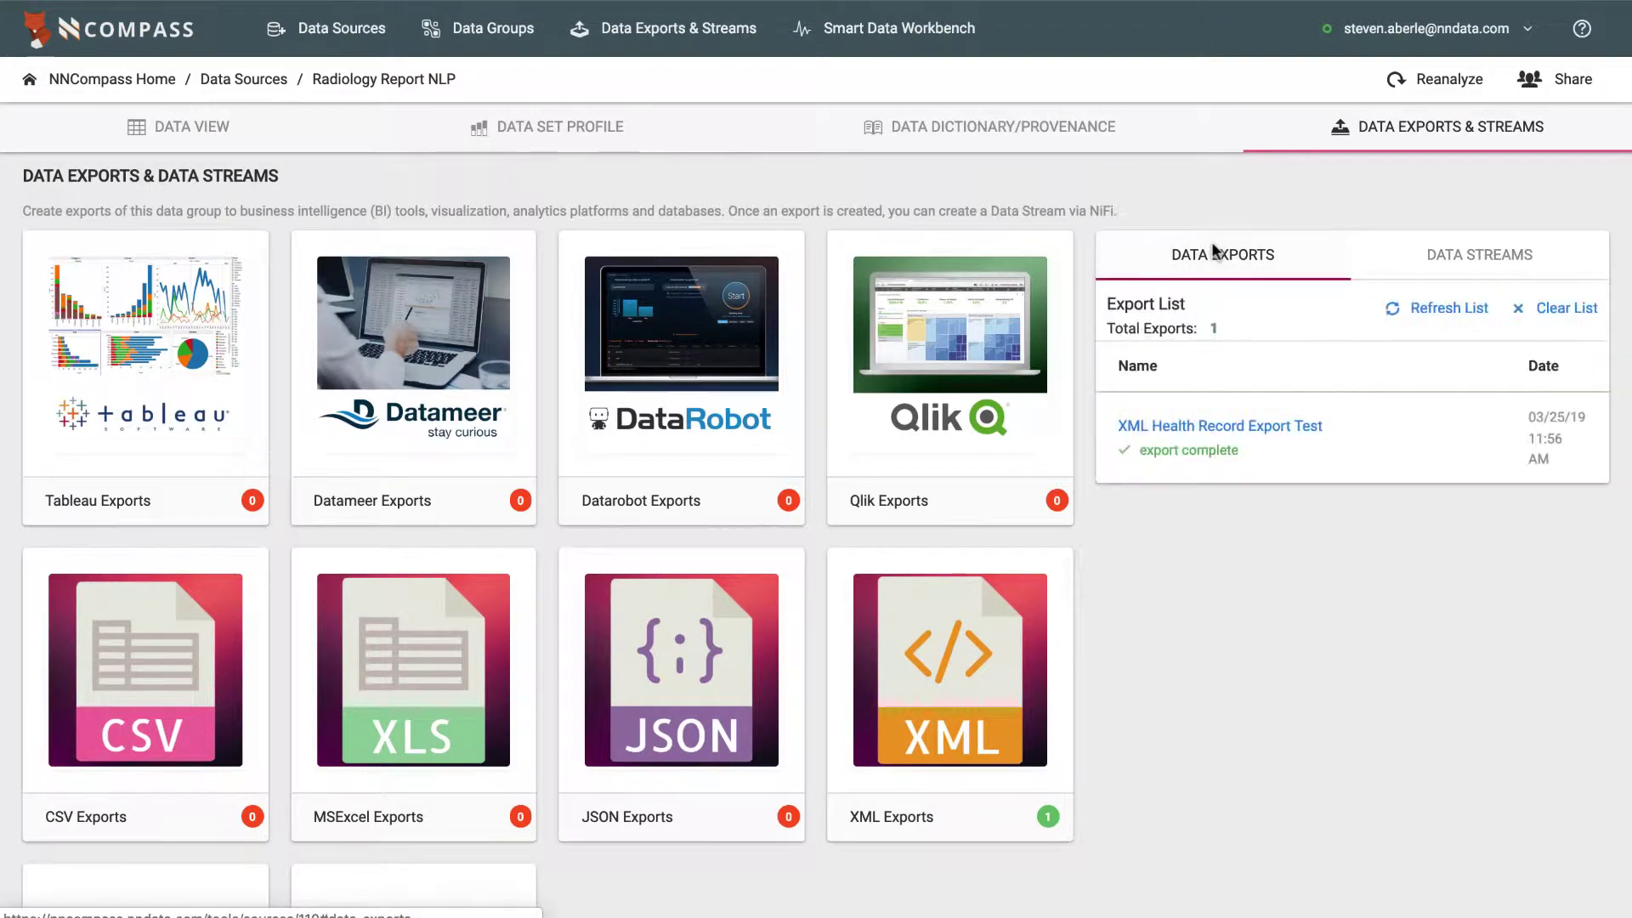
scroll(633, 456, down, 3)
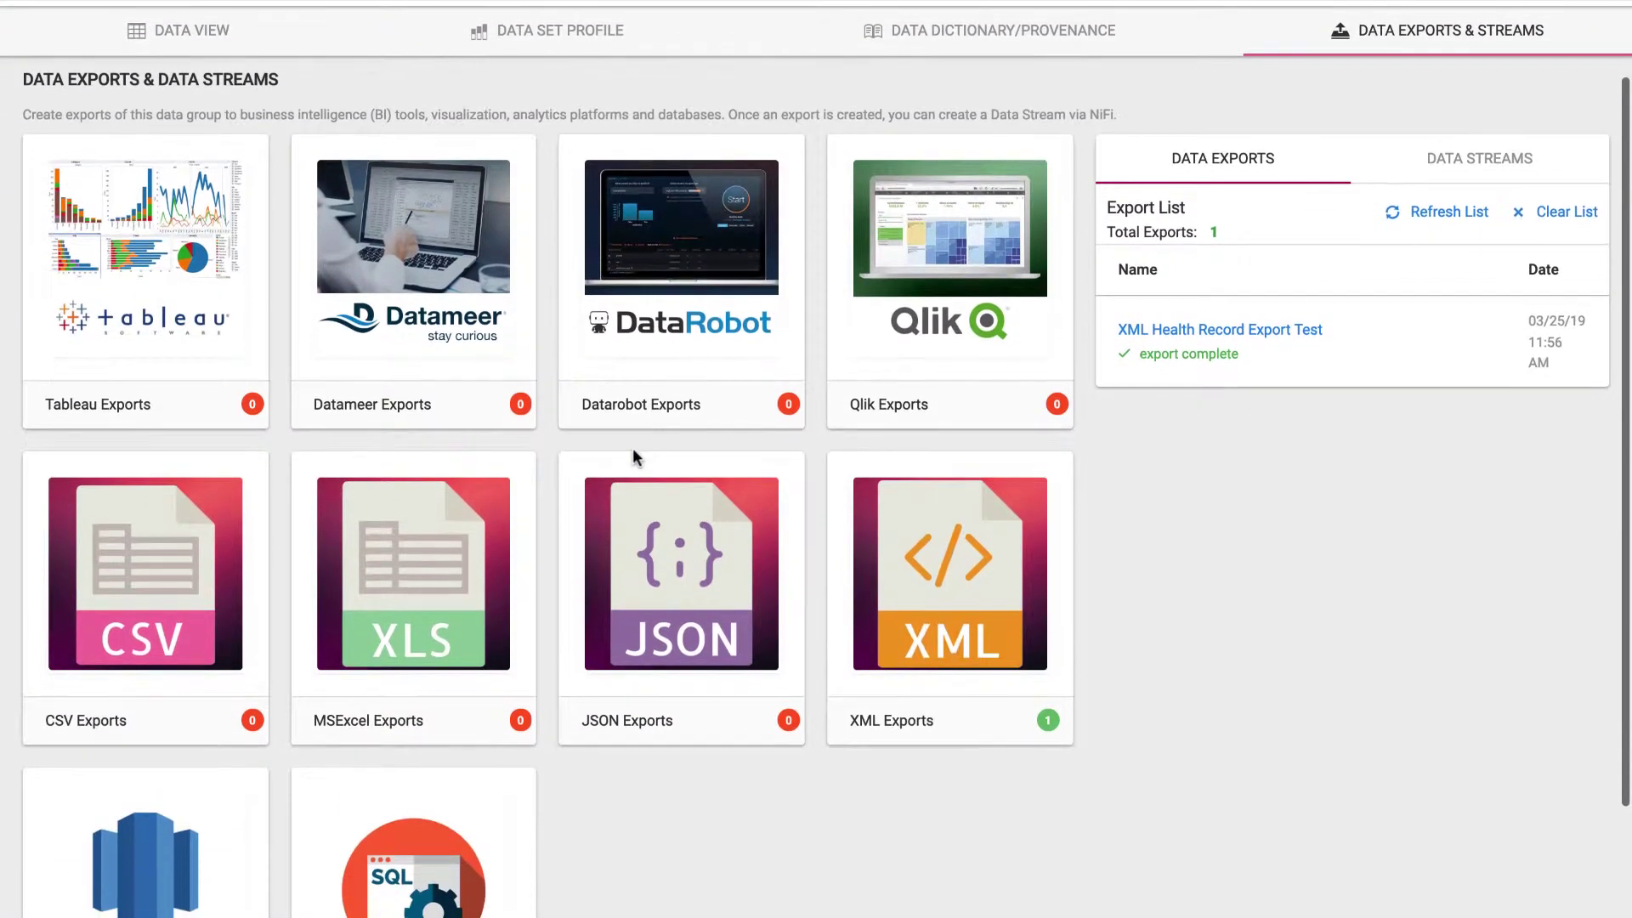
scroll(633, 456, down, 2)
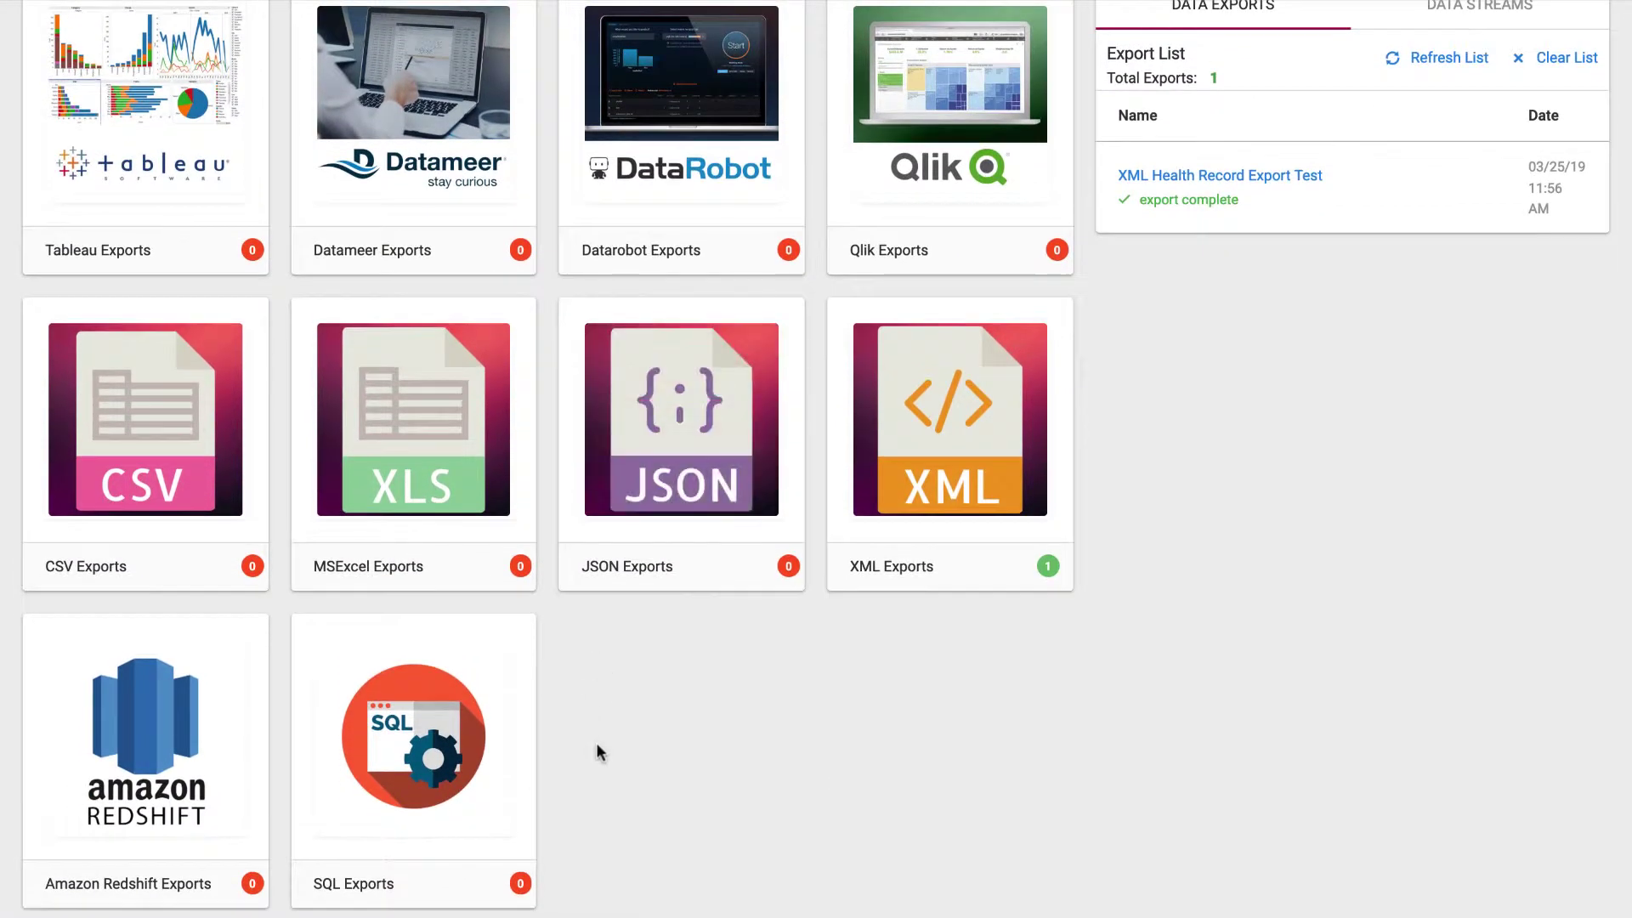
scroll(1128, 467, up, 2)
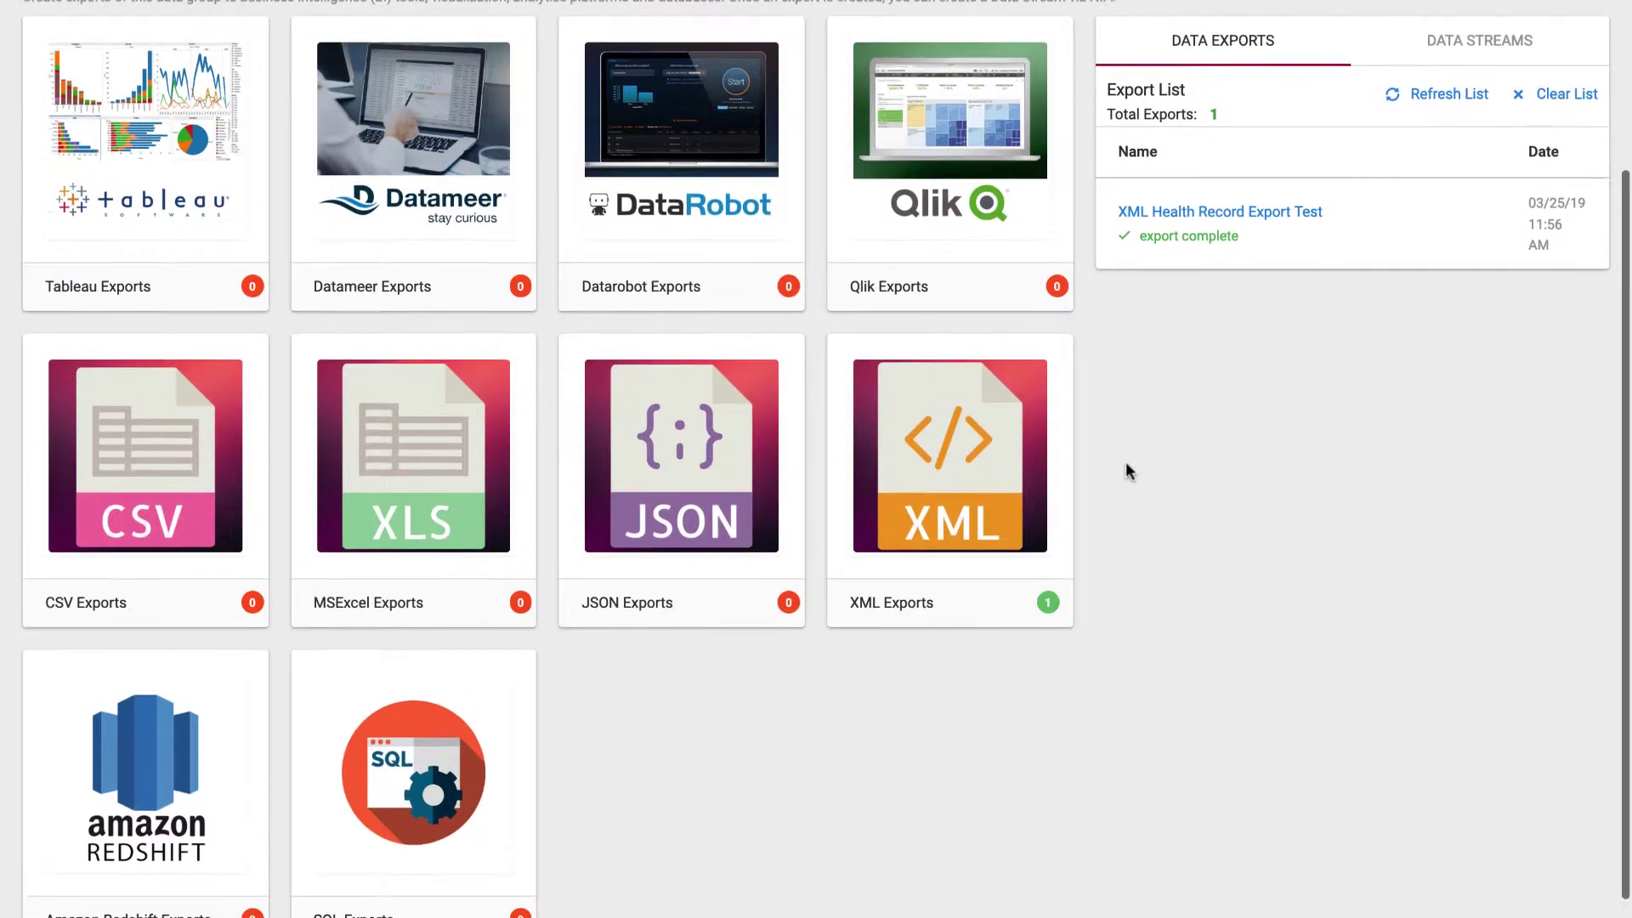
mouse_move(920, 589)
click(939, 529)
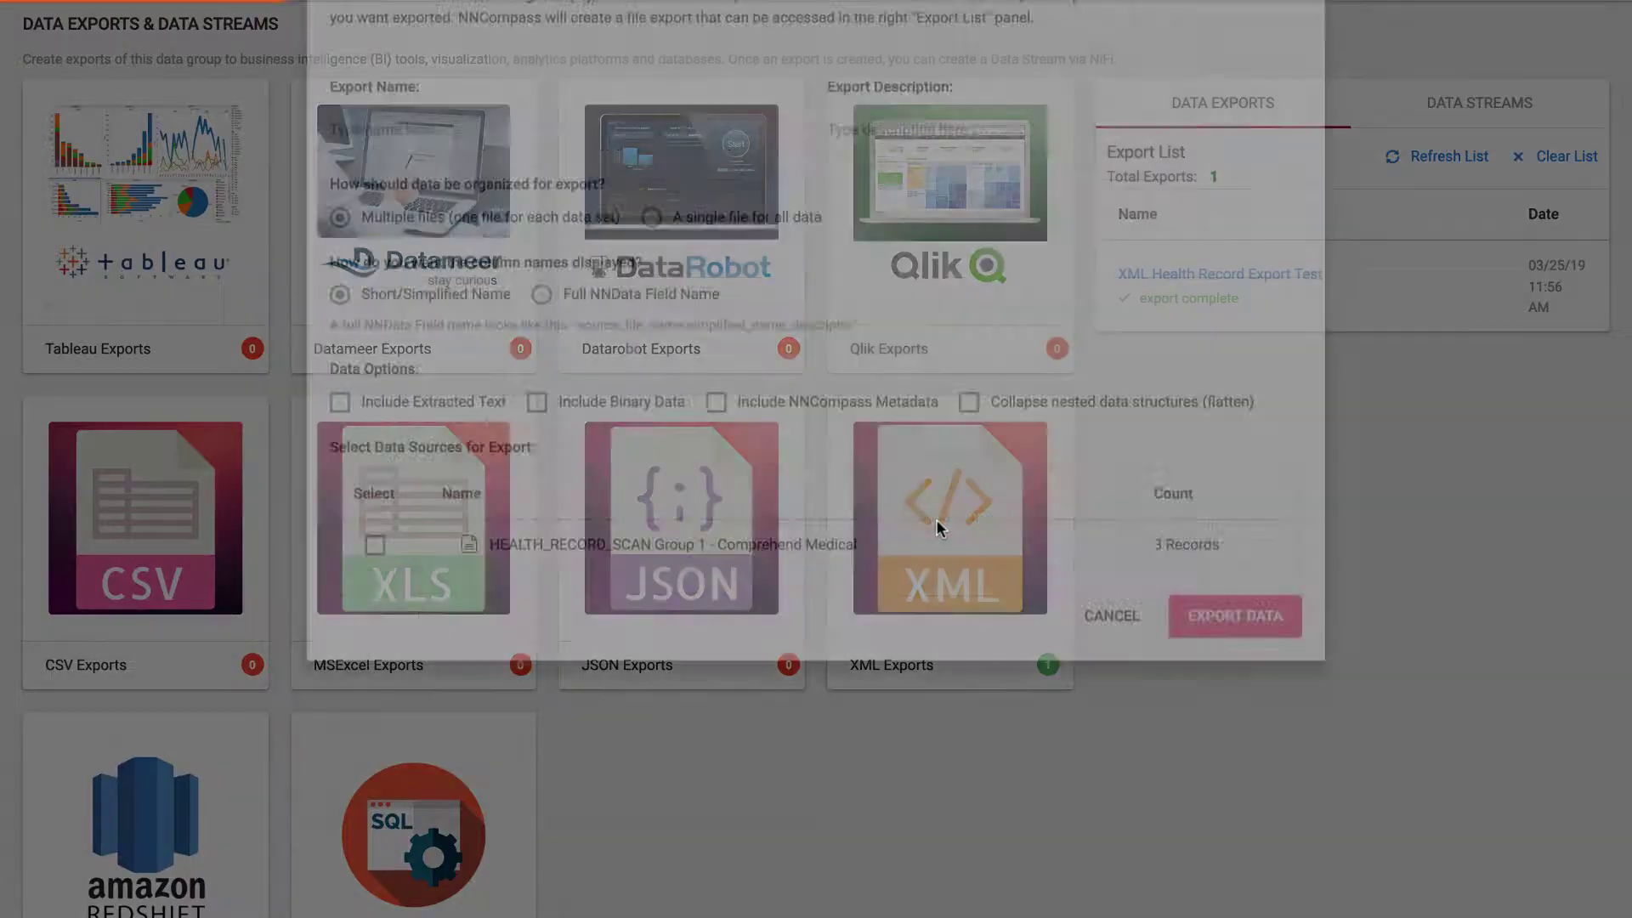